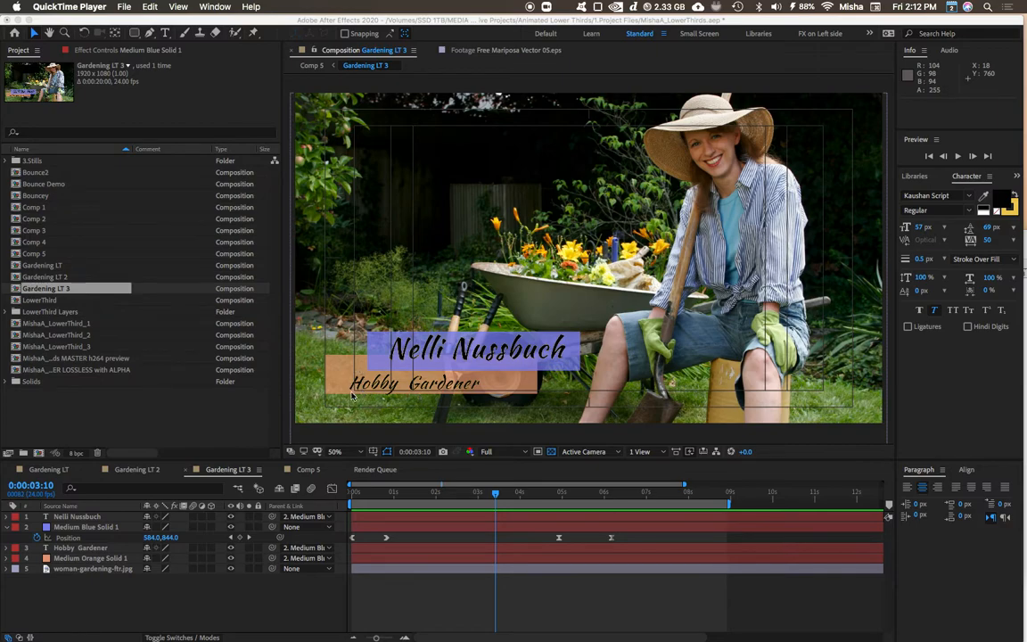
Compare the Gardening LT 3 frame with and without the title/action safe guides
click(371, 454)
click(373, 452)
click(369, 462)
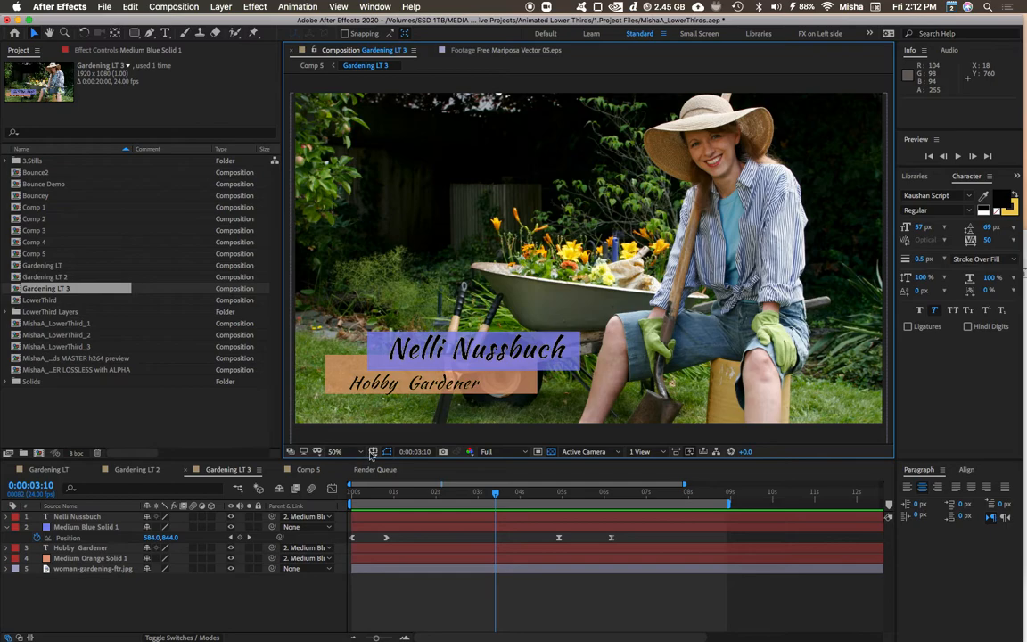
click(373, 452)
click(345, 417)
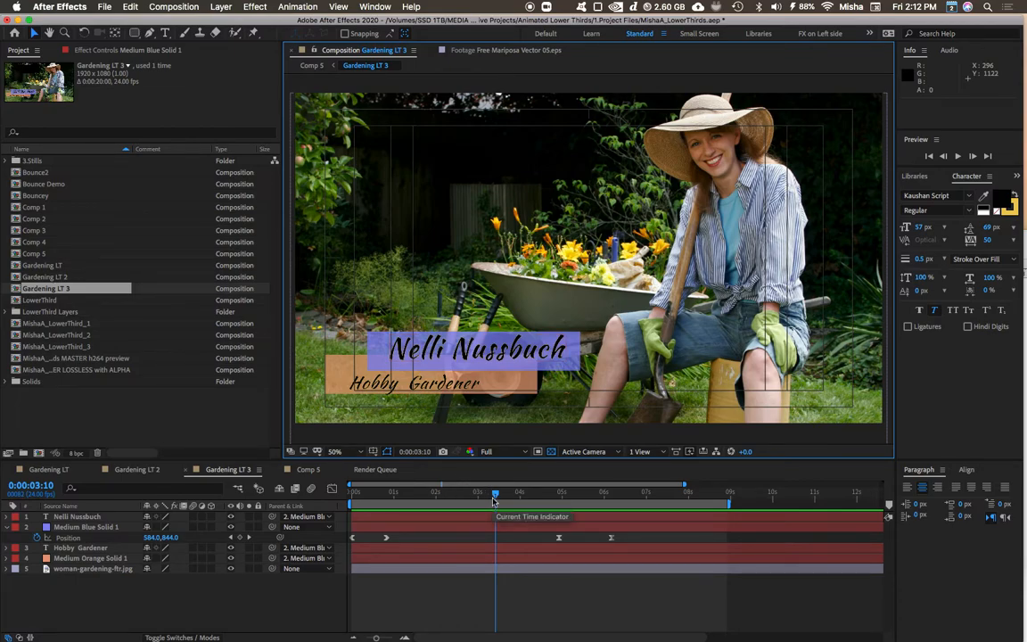
Move the lower third inside the title-safe area, to position 598, 848, at the second Position keyframe of Medium Blue Solid 1
key(j)
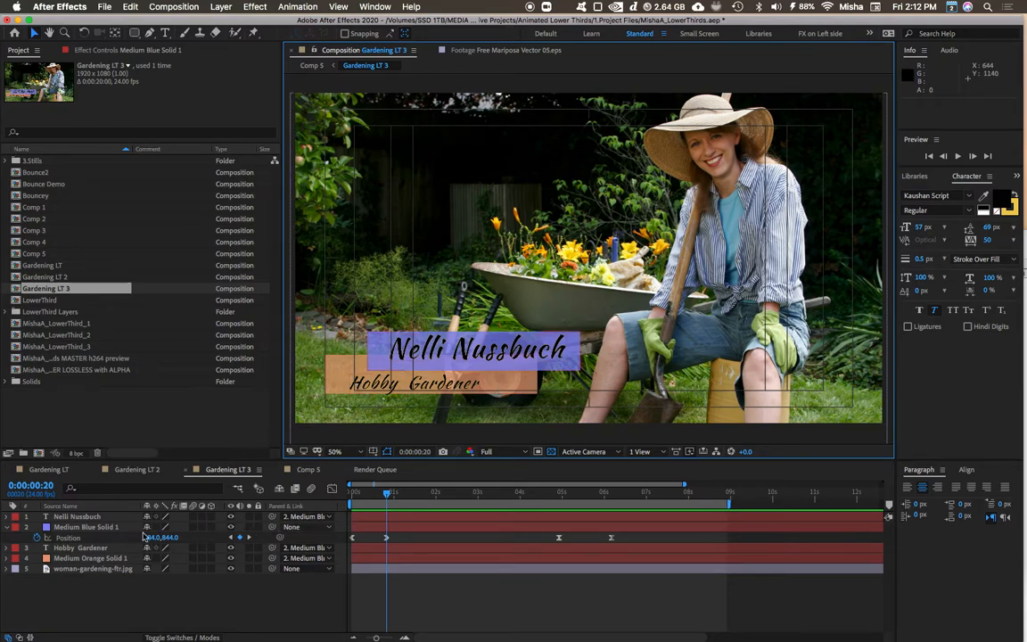
mouse_move(573, 366)
mouse_down()
mouse_move(581, 359)
mouse_move(576, 366)
mouse_up()
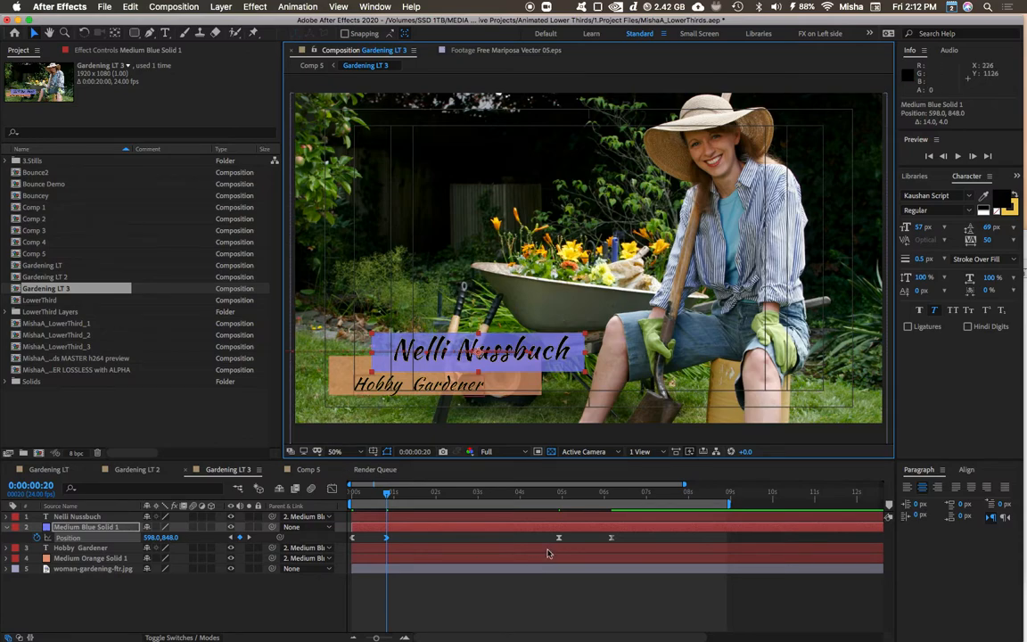
Replace the two exit keyframes of Medium Blue Solid 1 with copies of its entry Position keyframes, starting at 0:00:04:22
key(super+c)
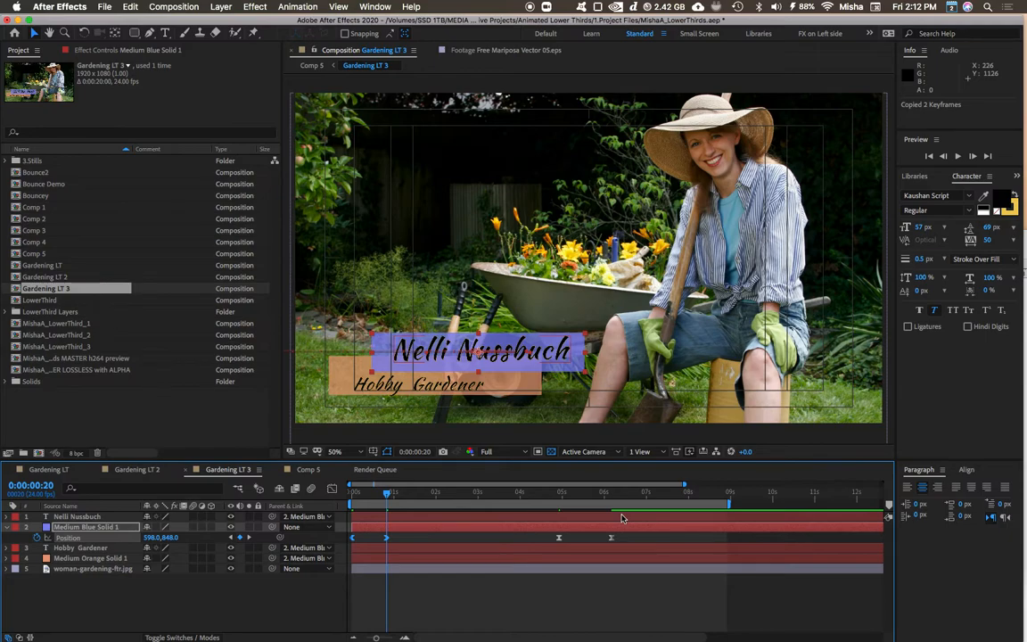
key(k)
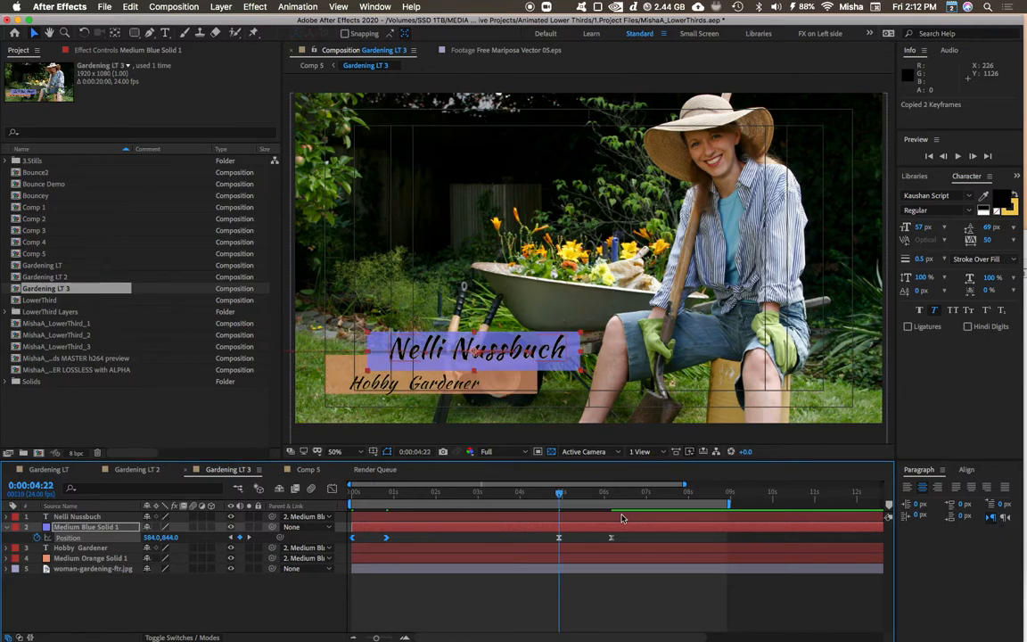
drag(644, 535, 533, 546)
key(super+v)
click(612, 537)
key(Delete)
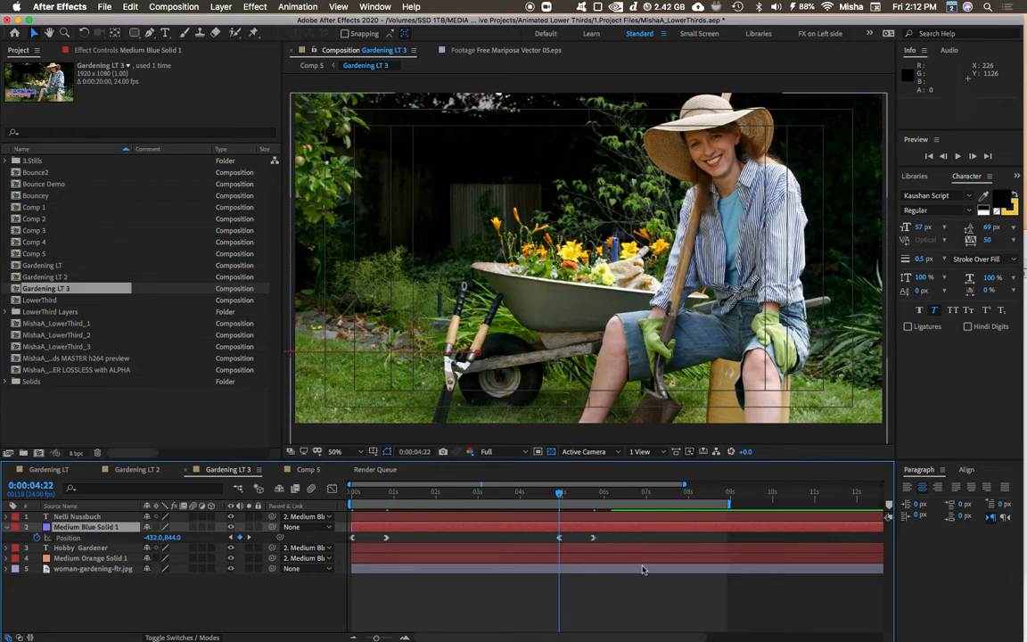
Time-reverse the two pasted exit keyframes and preview the animation from the start
drag(635, 542, 547, 541)
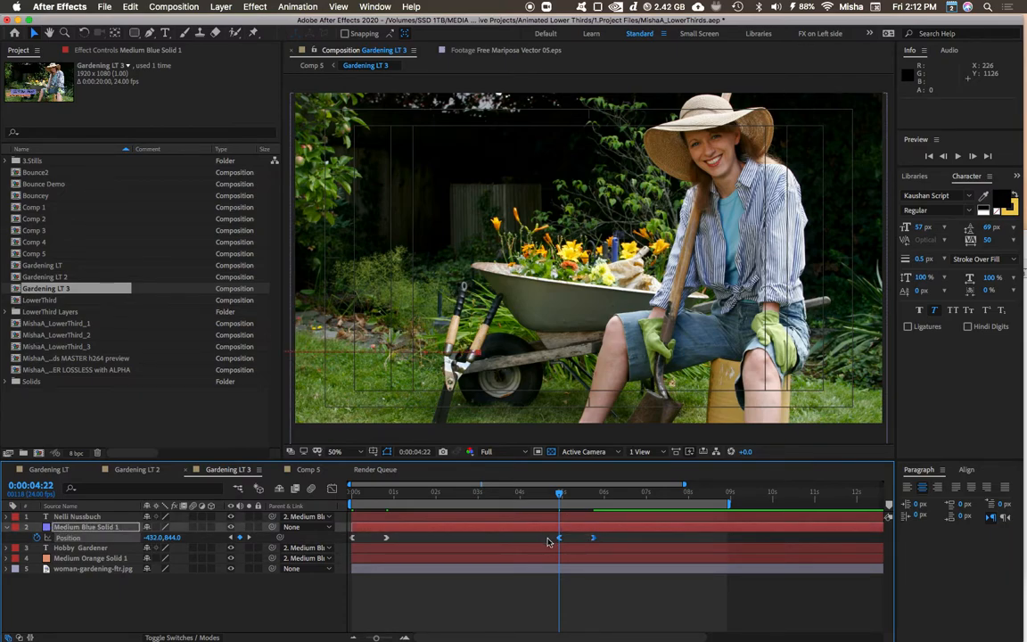
right_click(560, 539)
mouse_move(599, 629)
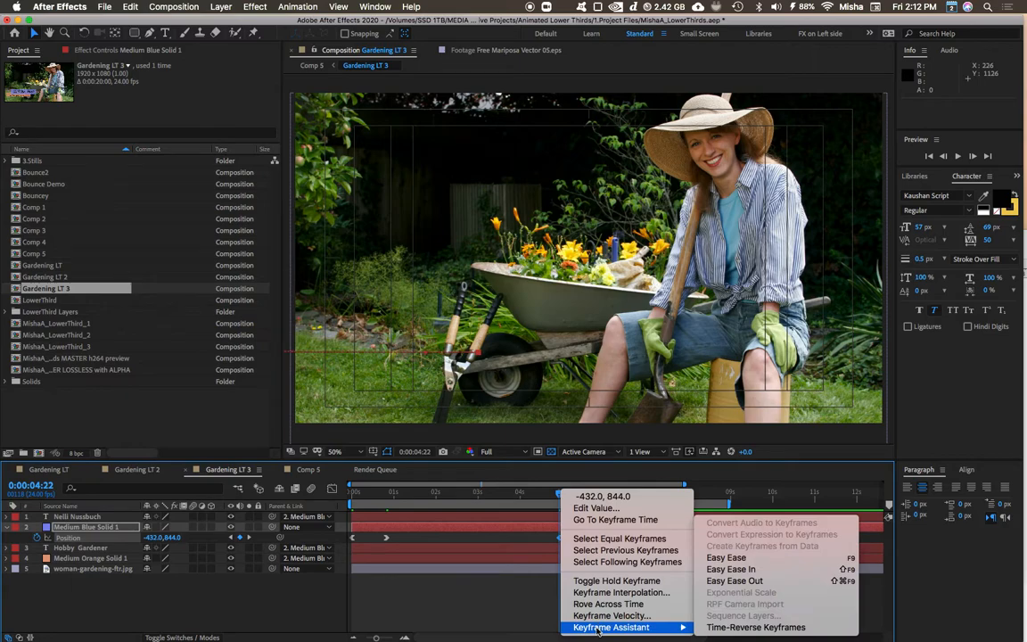
click(742, 626)
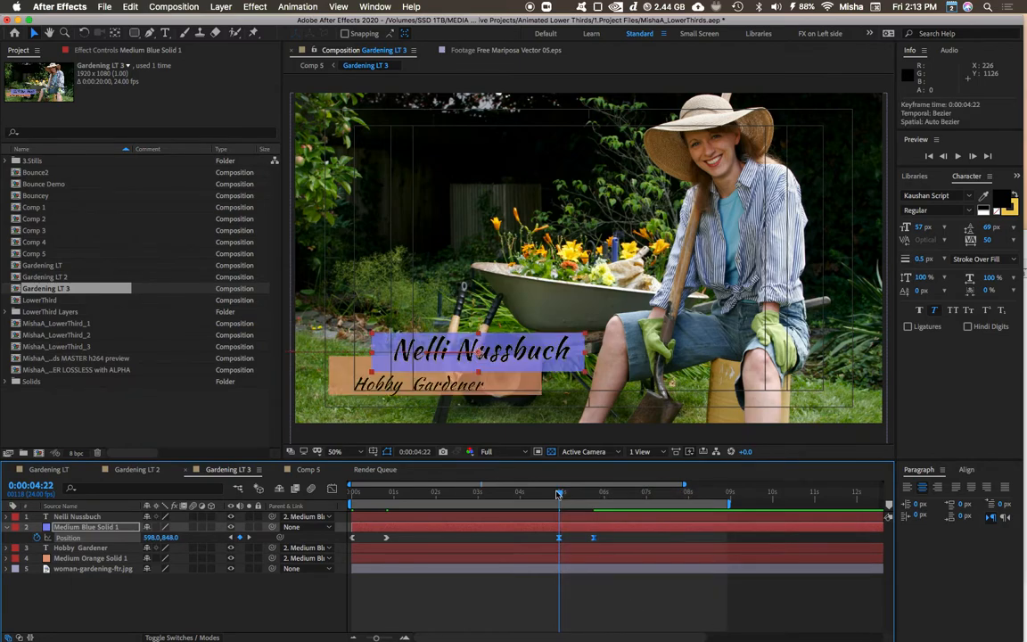
key(Home)
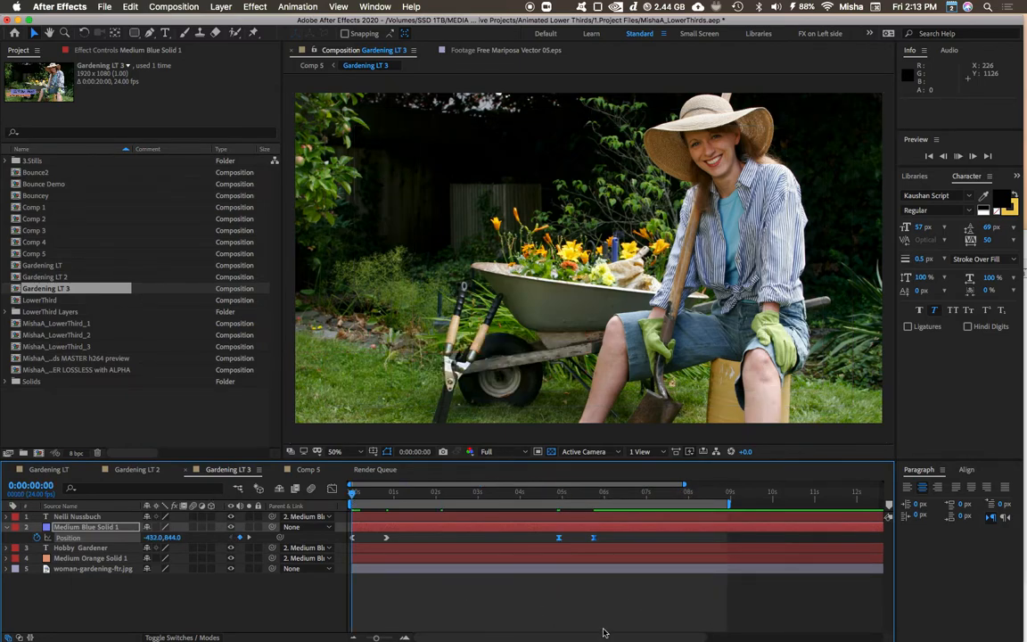
key(space)
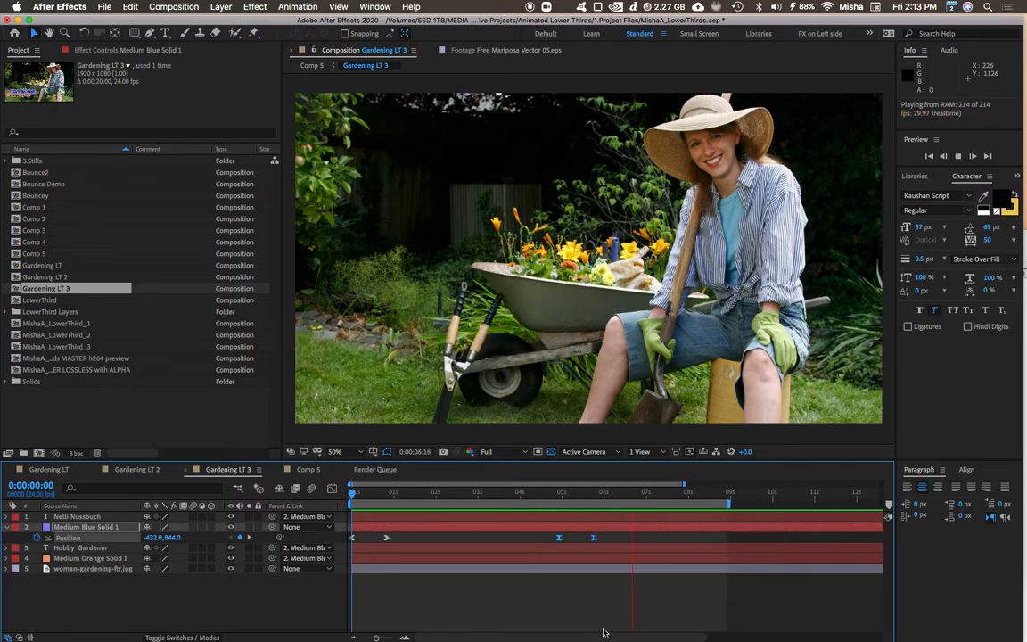
Lengthen the entry and exit moves by shifting the second Position keyframe to 0:00:01:03 and the third one slightly earlier
key(space)
drag(555, 540, 400, 542)
click(571, 541)
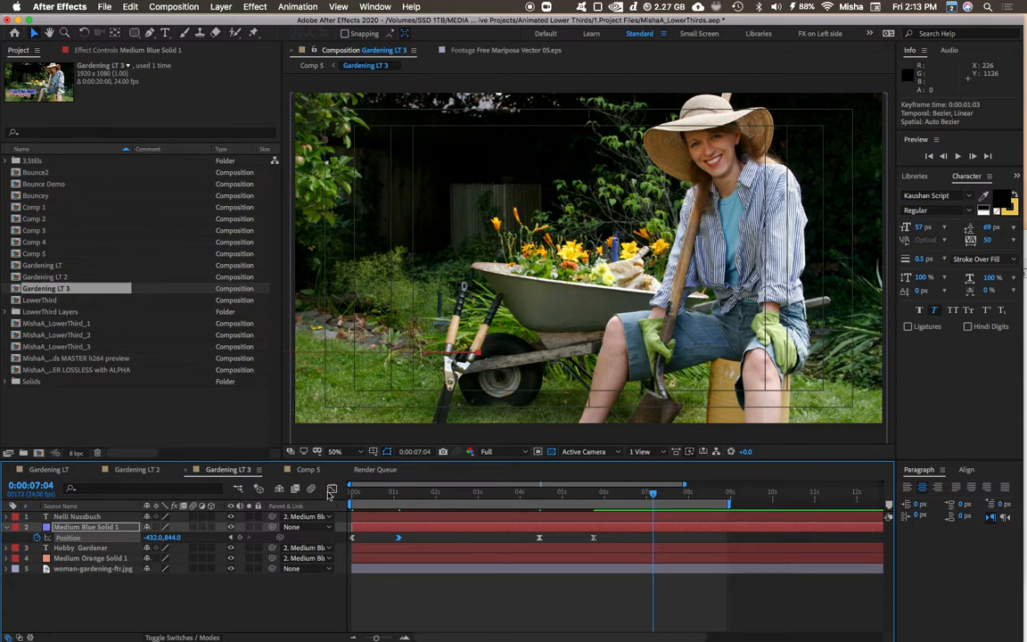
Reshape the entry section of the Position speed graph so it peaks early and eases smoothly down to zero at the second keyframe
key(shift+F3)
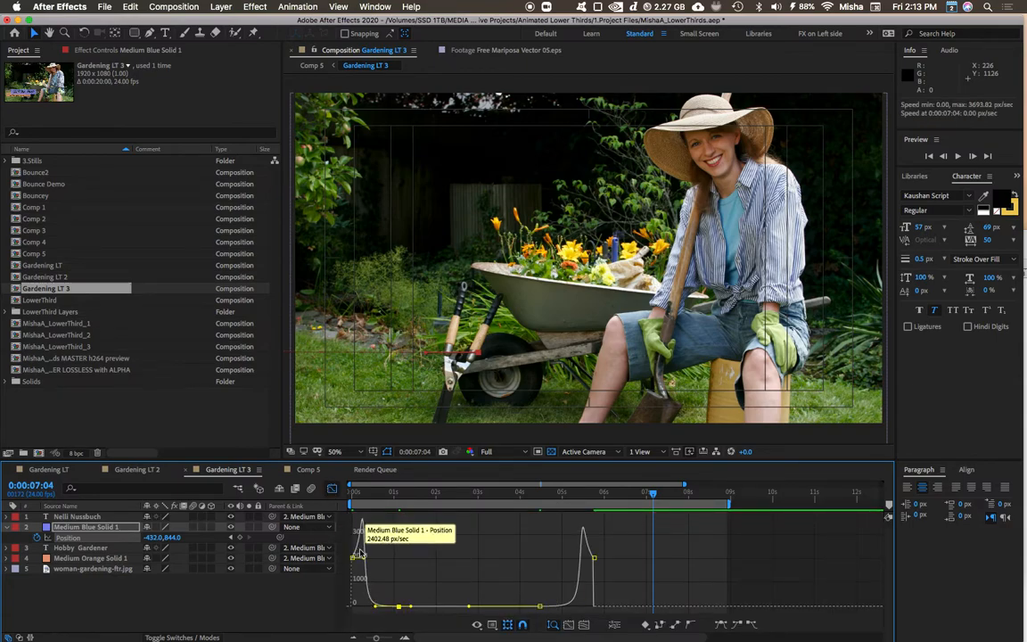
drag(364, 558, 372, 557)
click(581, 626)
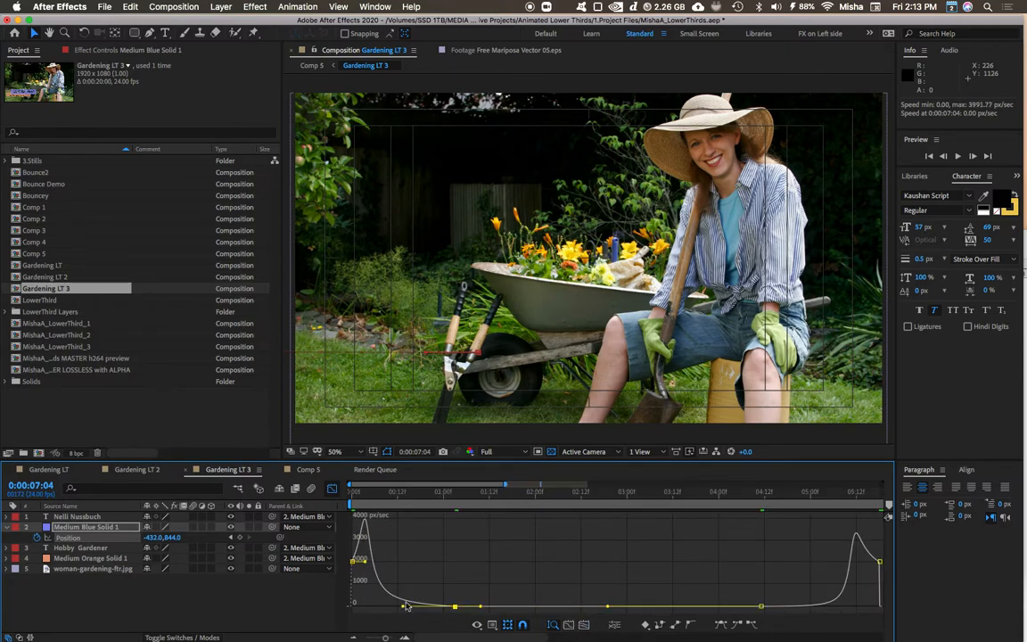
drag(406, 610, 413, 589)
click(366, 551)
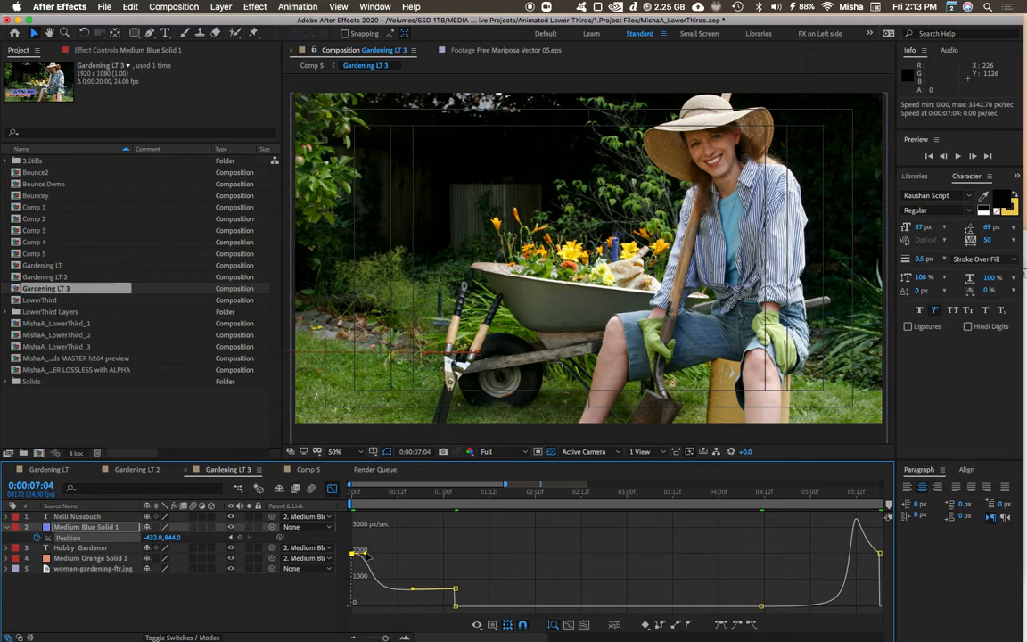
click(354, 553)
drag(377, 554, 372, 554)
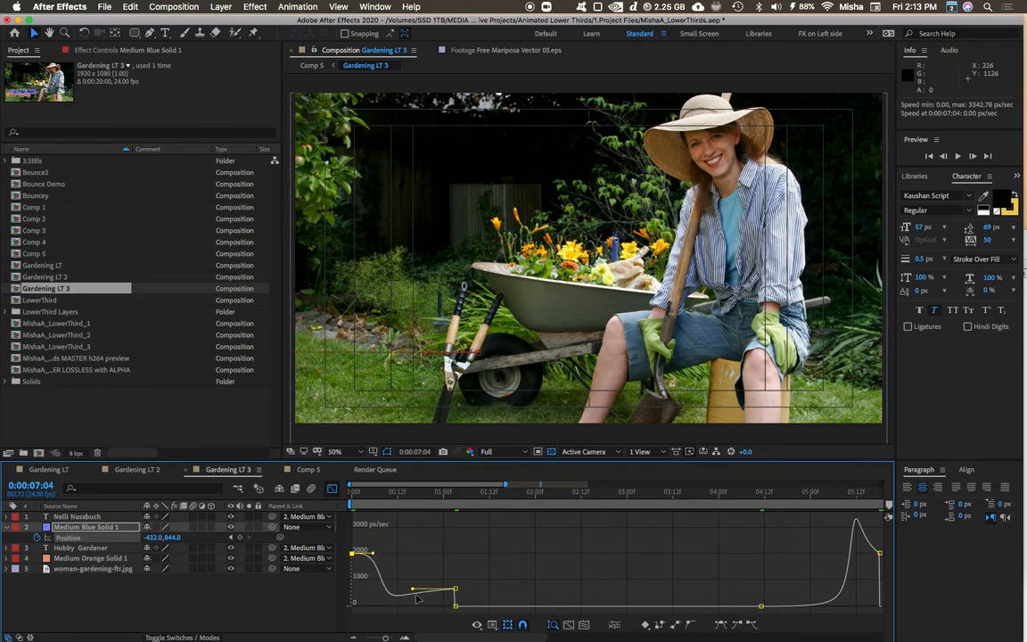
drag(414, 590, 410, 605)
drag(373, 554, 386, 554)
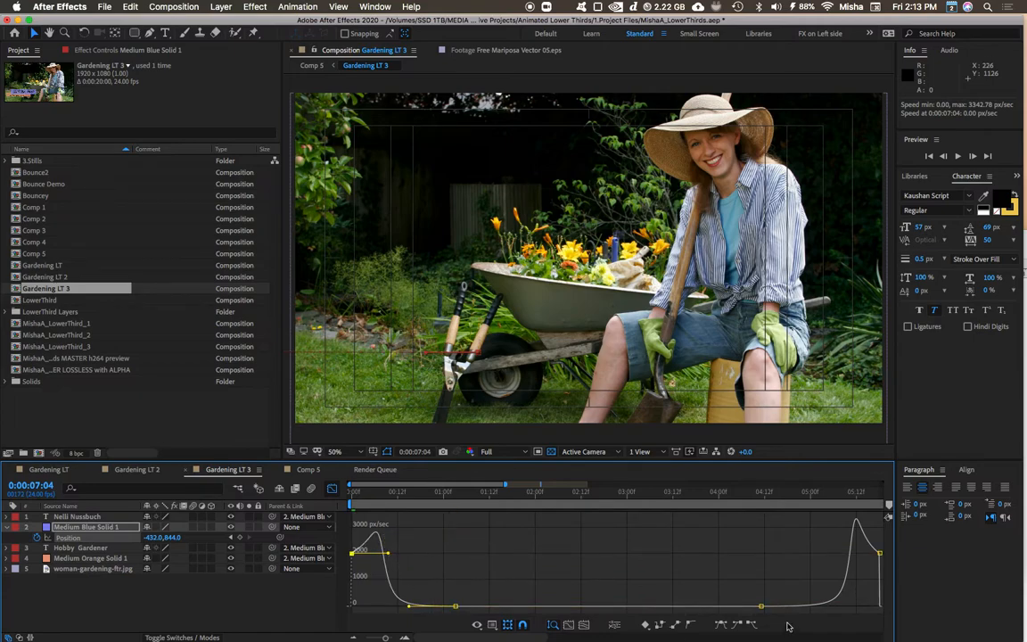
Reshape the exit section of the Position speed graph so it eases out from zero and accelerates steeply towards the last keyframe
click(879, 553)
drag(832, 606, 811, 580)
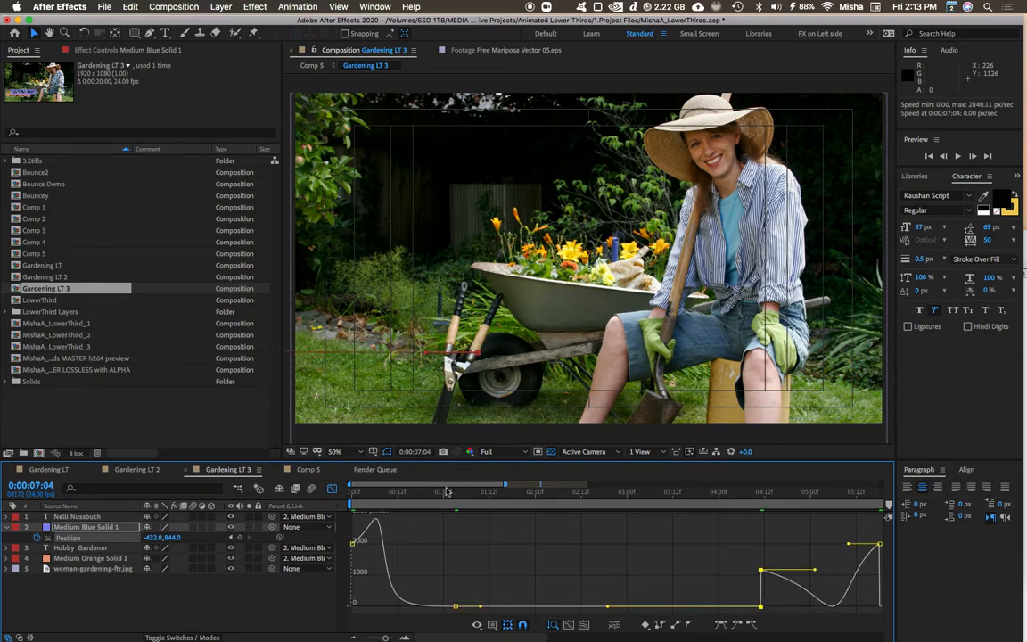
key(space)
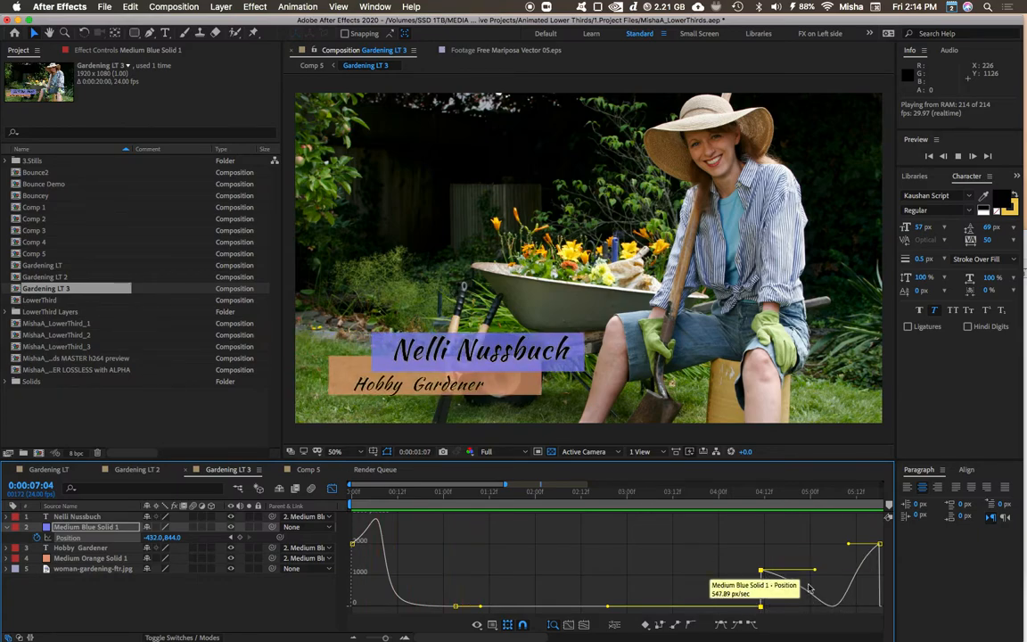
drag(814, 569, 825, 523)
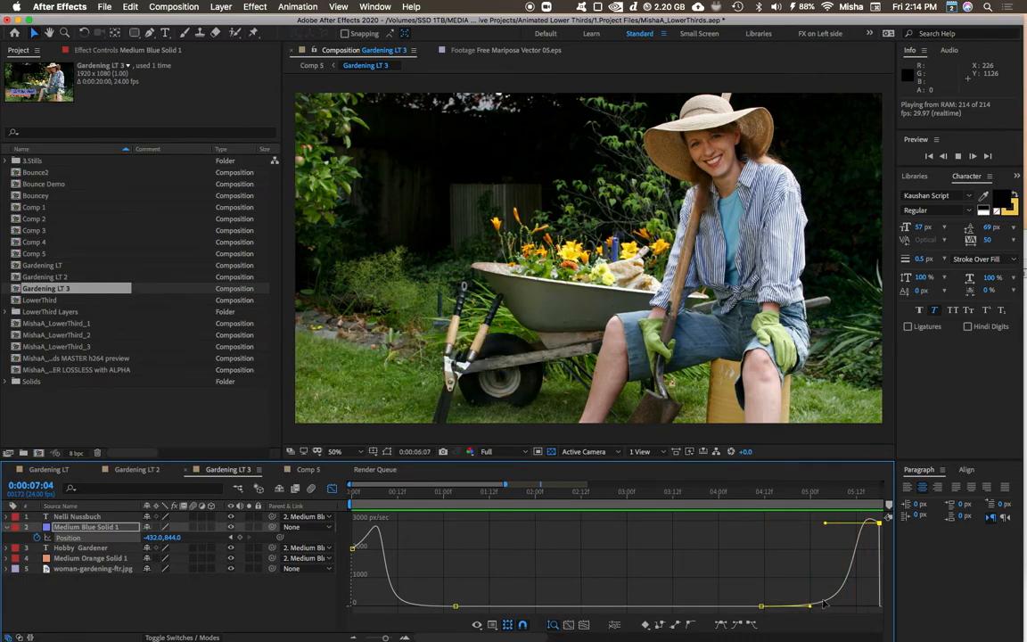
mouse_move(811, 607)
mouse_down()
mouse_move(829, 608)
mouse_move(819, 609)
mouse_up()
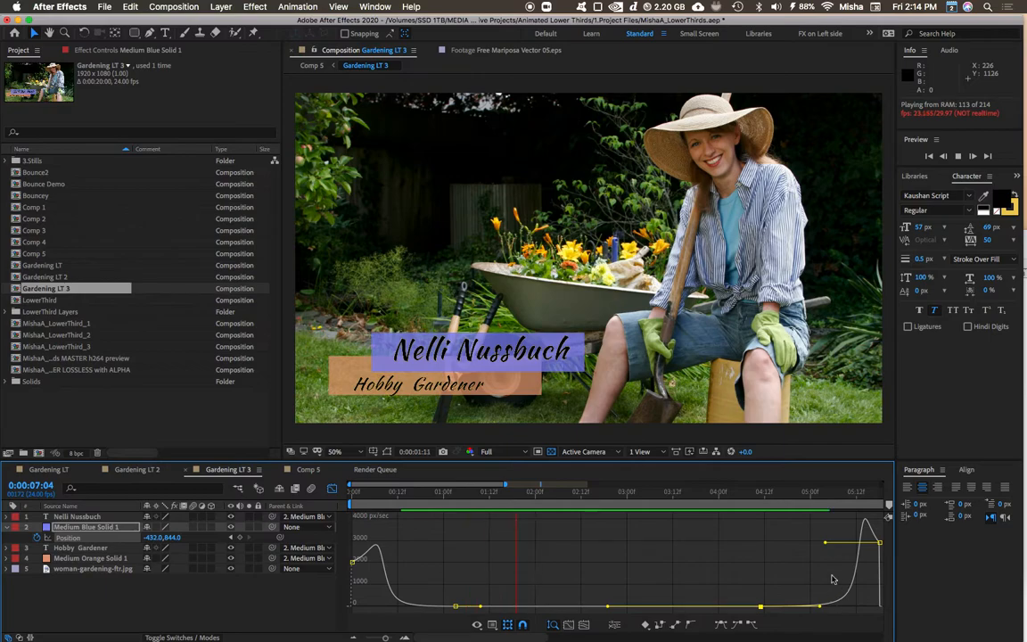
Refine the entry speed curve with a longer ease into the second keyframe, and return the timeline from the Graph Editor to layer view
drag(479, 607, 403, 608)
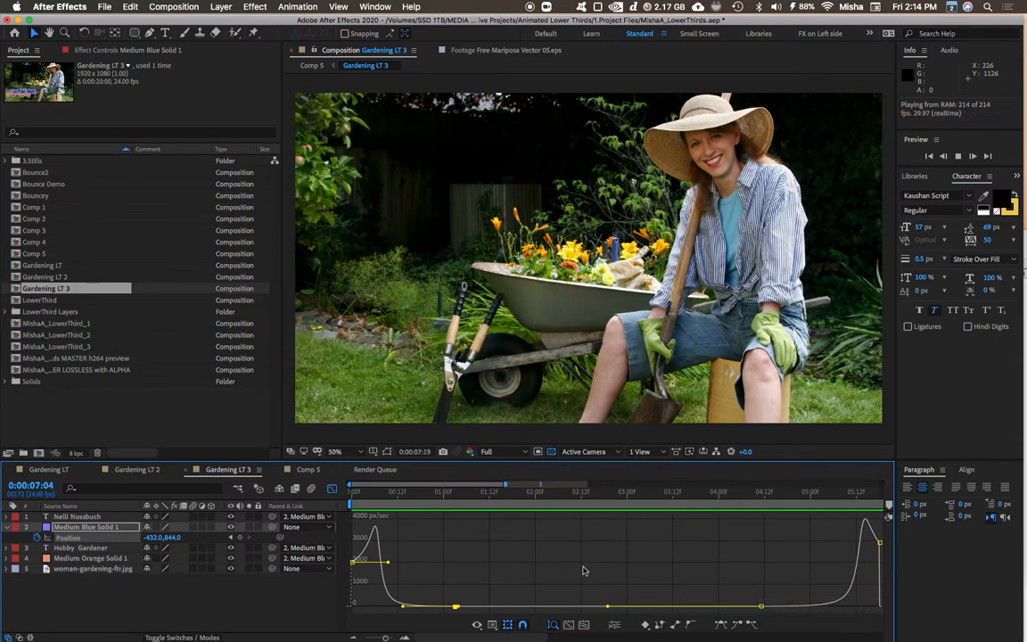
key(space)
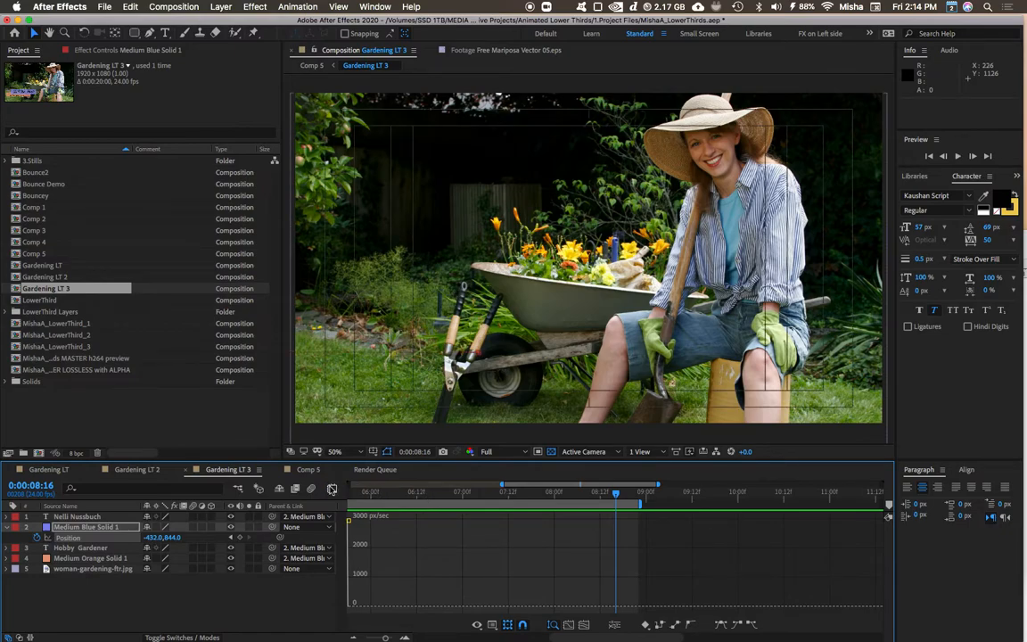
key(shift+F3)
click(222, 599)
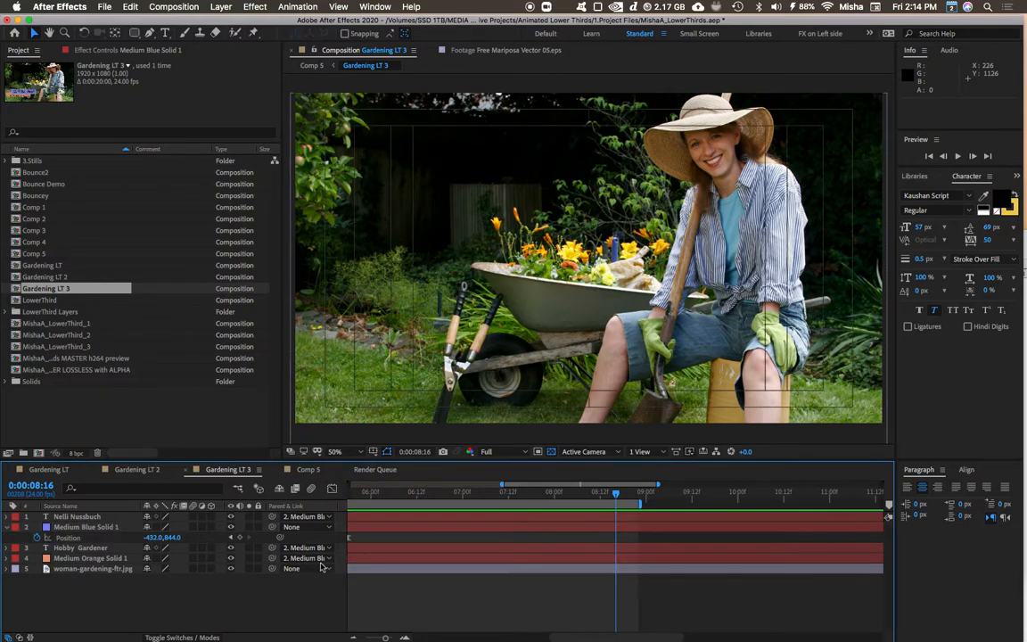
click(98, 6)
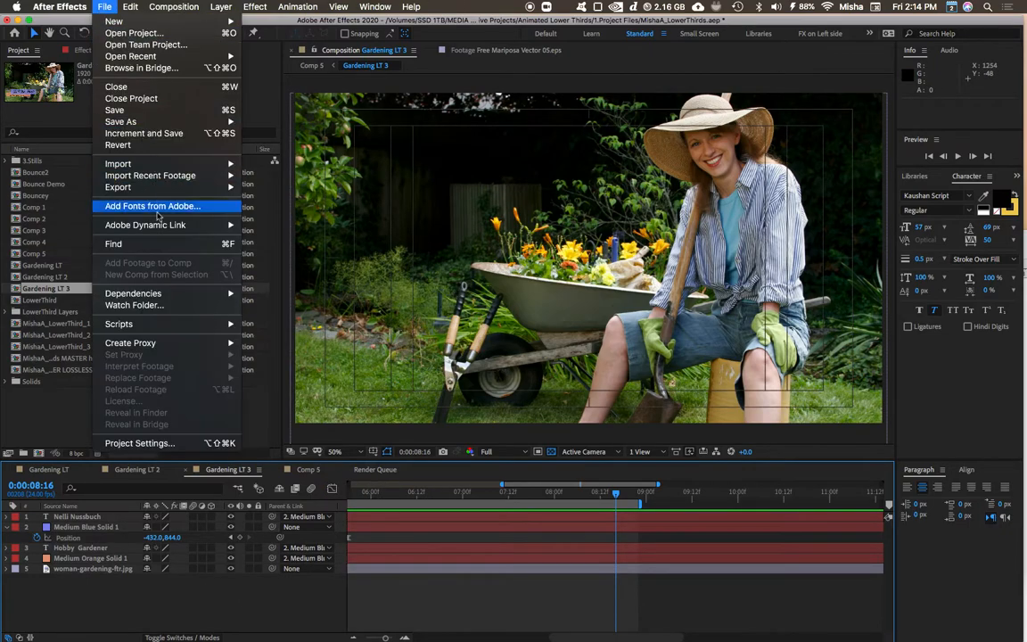
mouse_move(136, 186)
click(318, 191)
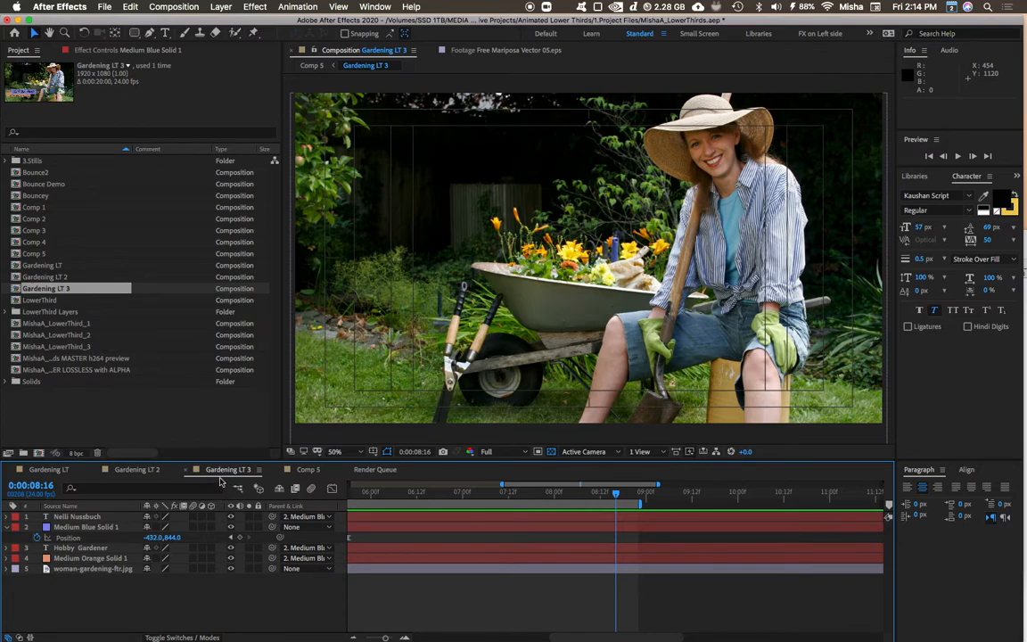
Rename the Comp 5 composition as MASTER COMP LT
click(287, 471)
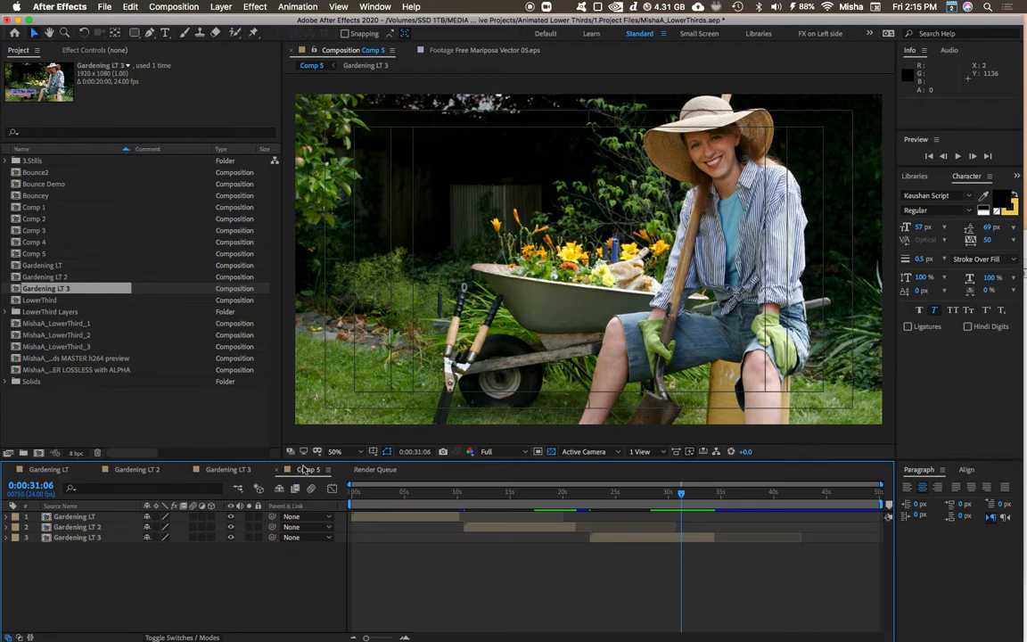
right_click(320, 472)
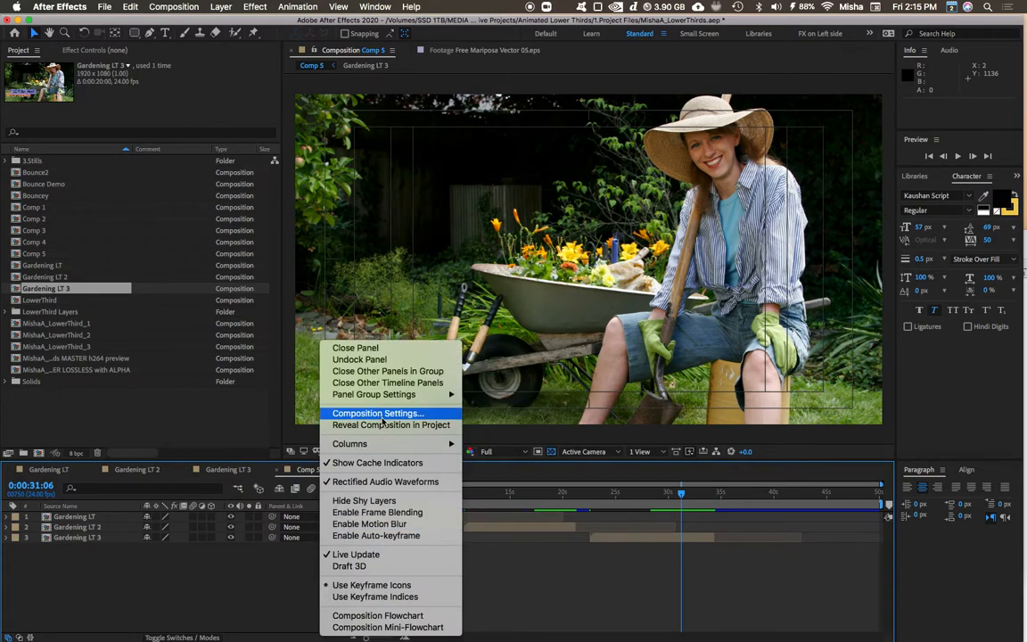
click(331, 424)
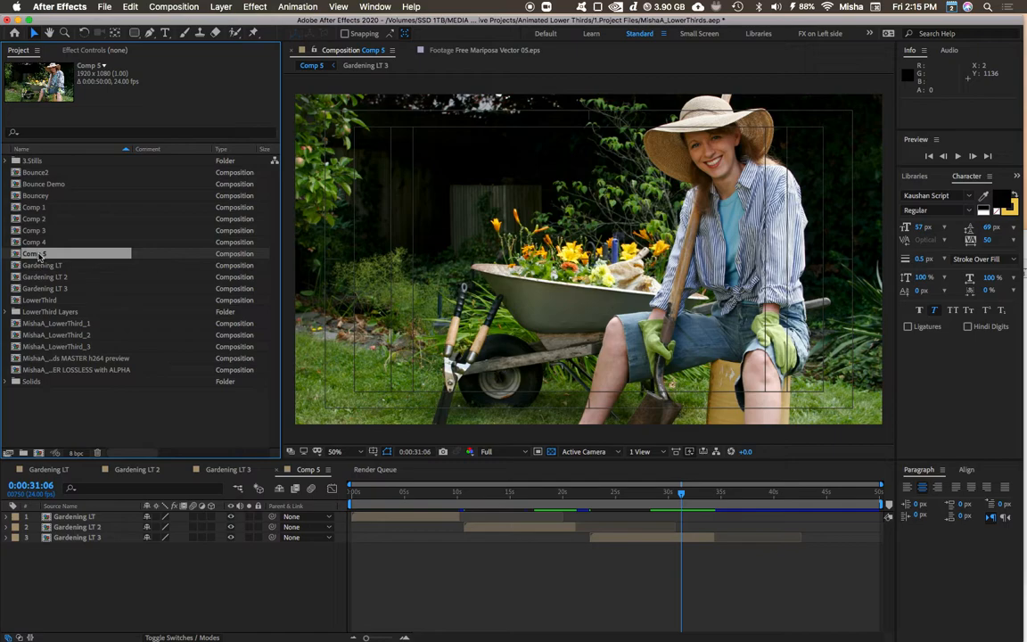
key(Return)
text(MASTER COMP LT)
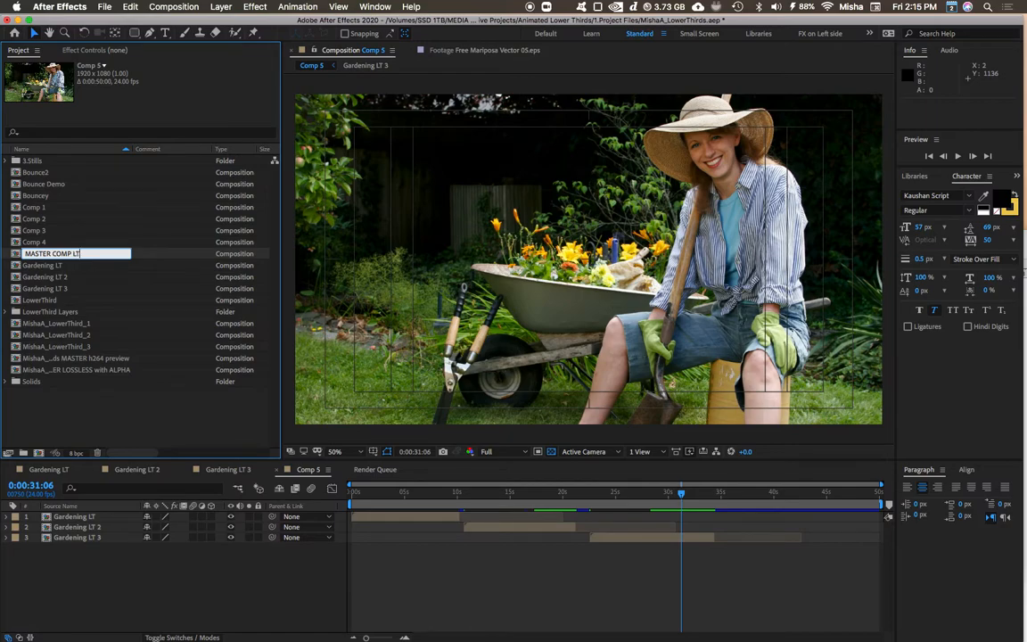
key(Return)
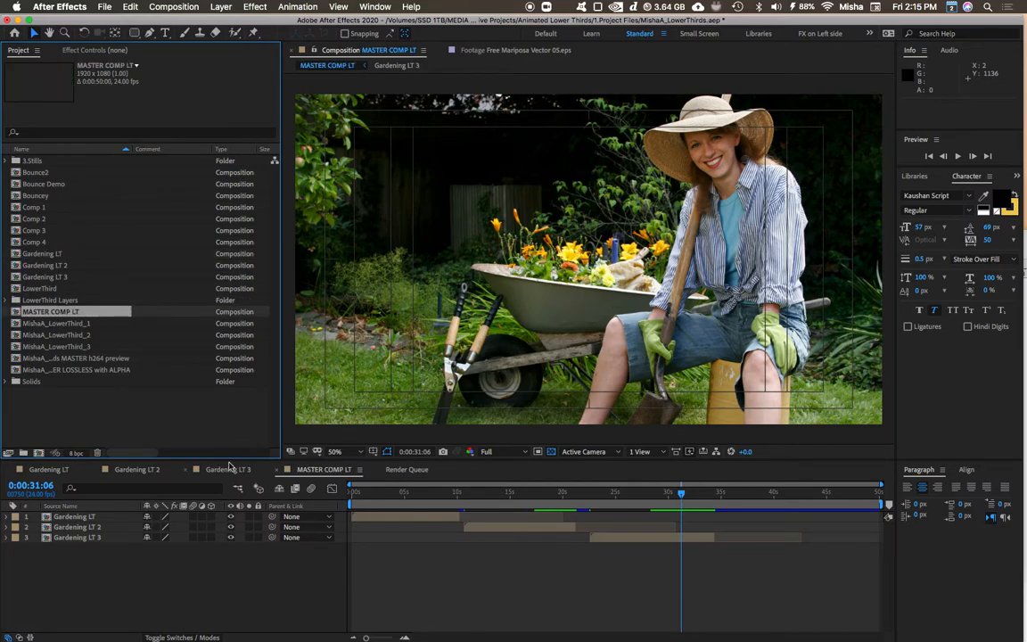
Delete the Gardening LT, Gardening LT 2 and Gardening LT 3 layers from the MASTER COMP LT timeline
click(226, 550)
drag(621, 602, 326, 482)
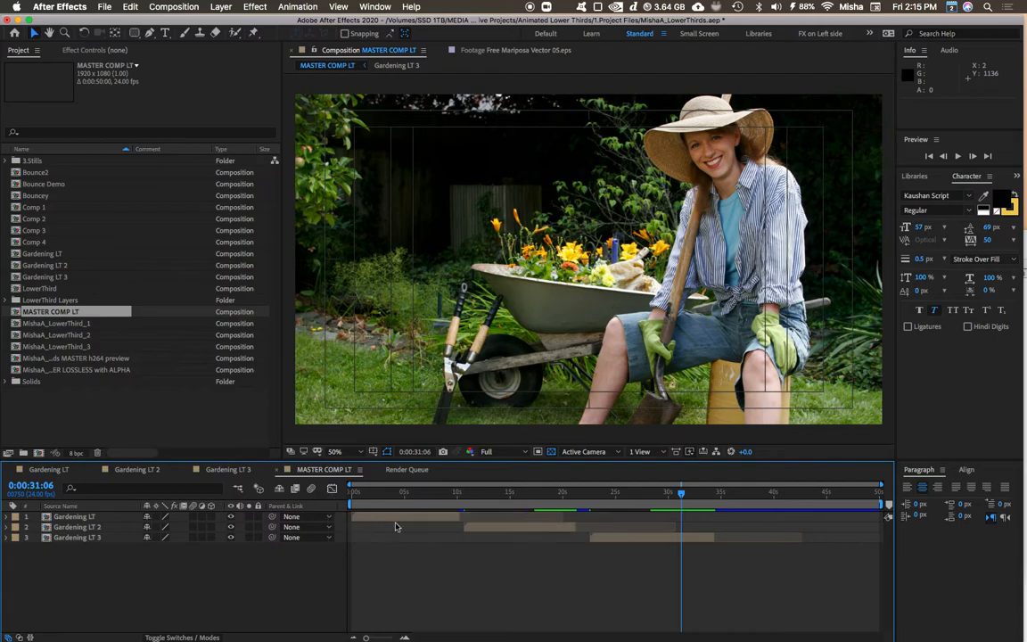
drag(607, 601, 383, 491)
drag(636, 596, 426, 515)
click(614, 539)
key(Delete)
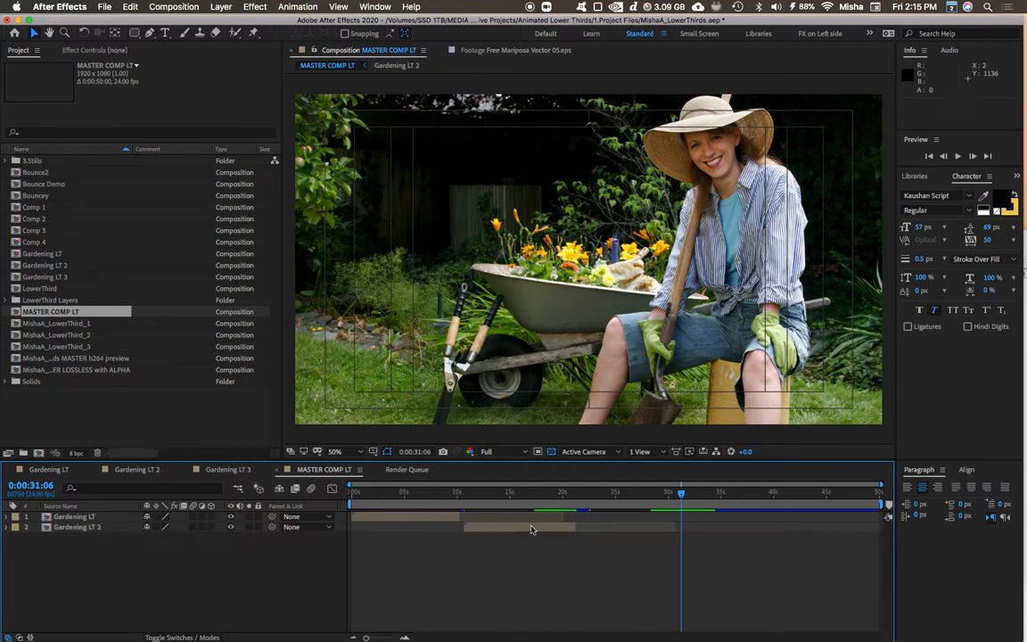
click(532, 528)
key(Delete)
click(421, 518)
key(Delete)
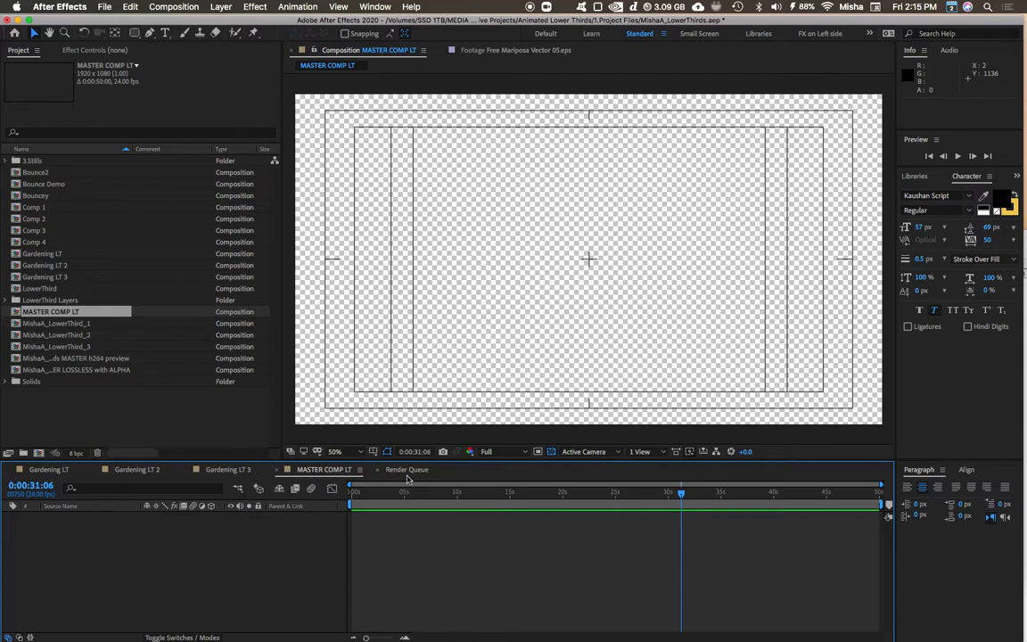
Send the Gardening LT 3 composition to the Media Encoder queue and switch back to After Effects
click(228, 469)
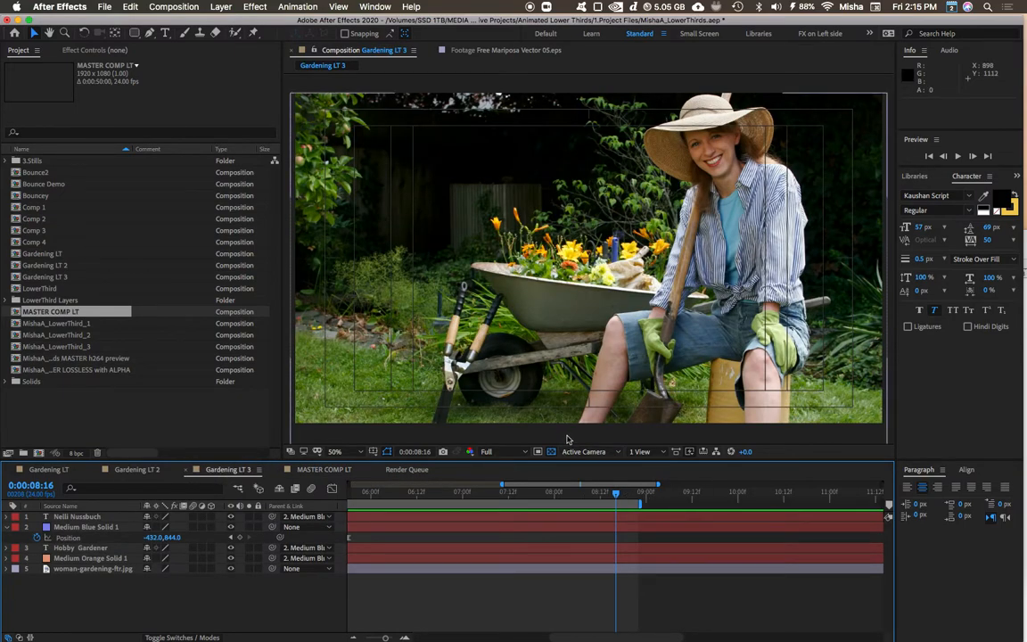
mouse_move(479, 497)
mouse_down()
mouse_move(405, 497)
mouse_move(459, 497)
mouse_up()
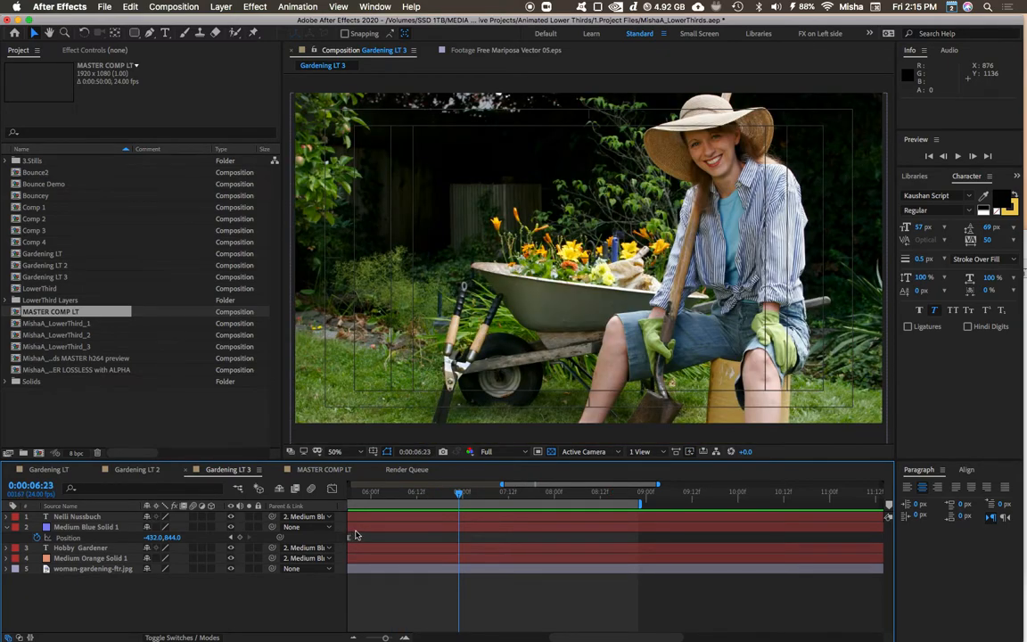
key(super+alt+m)
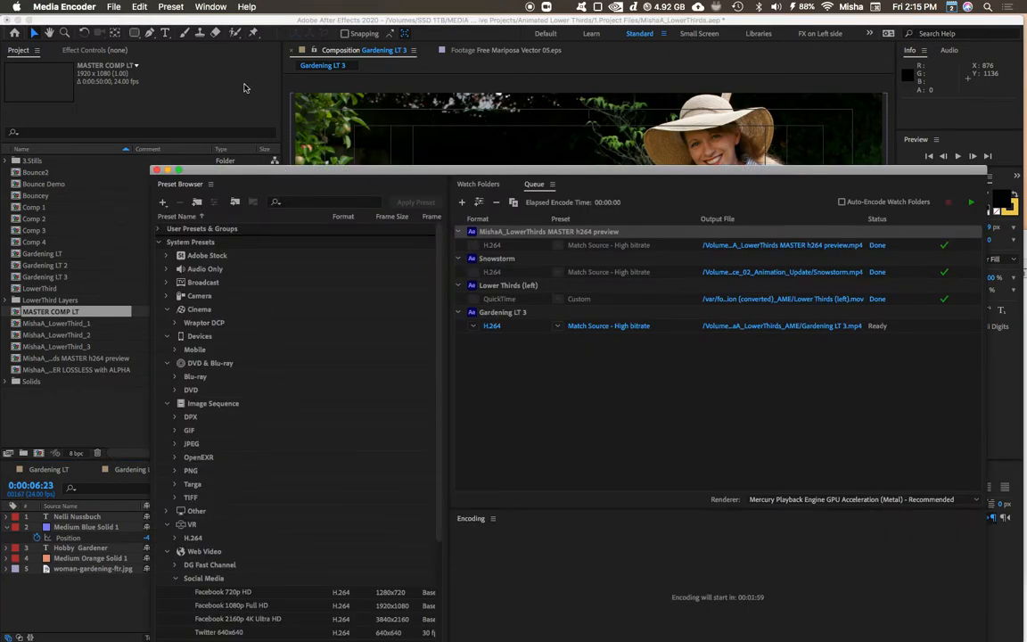
click(245, 87)
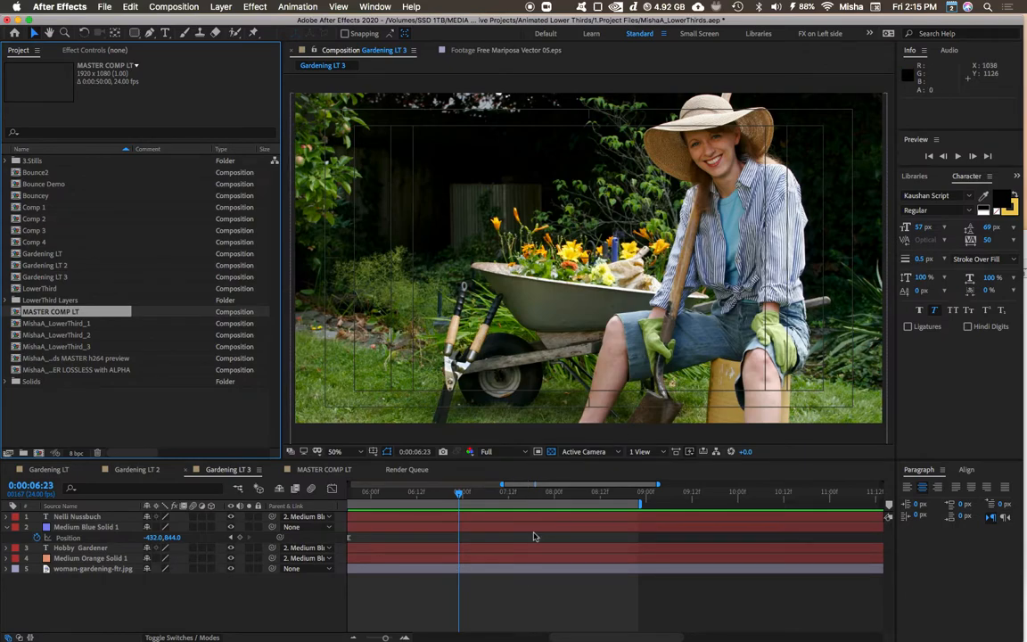
Hide the woman-gardening-ftr.jpg background layer in Gardening LT 3, with the lower third displayed at 0:00:03:06
drag(475, 497, 391, 538)
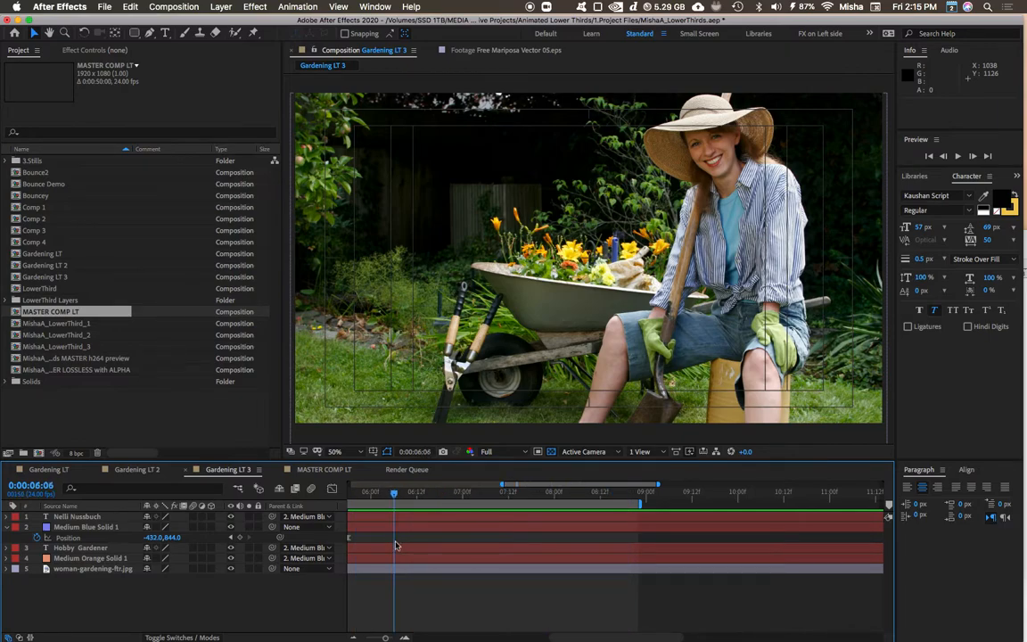
drag(550, 638, 413, 634)
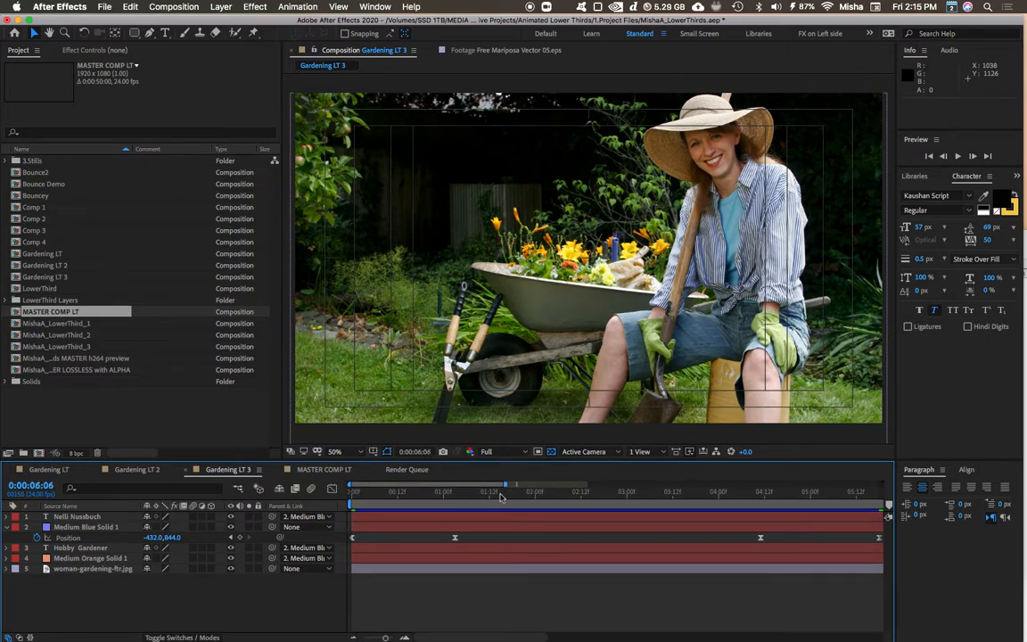
drag(504, 484, 653, 484)
drag(478, 501, 502, 529)
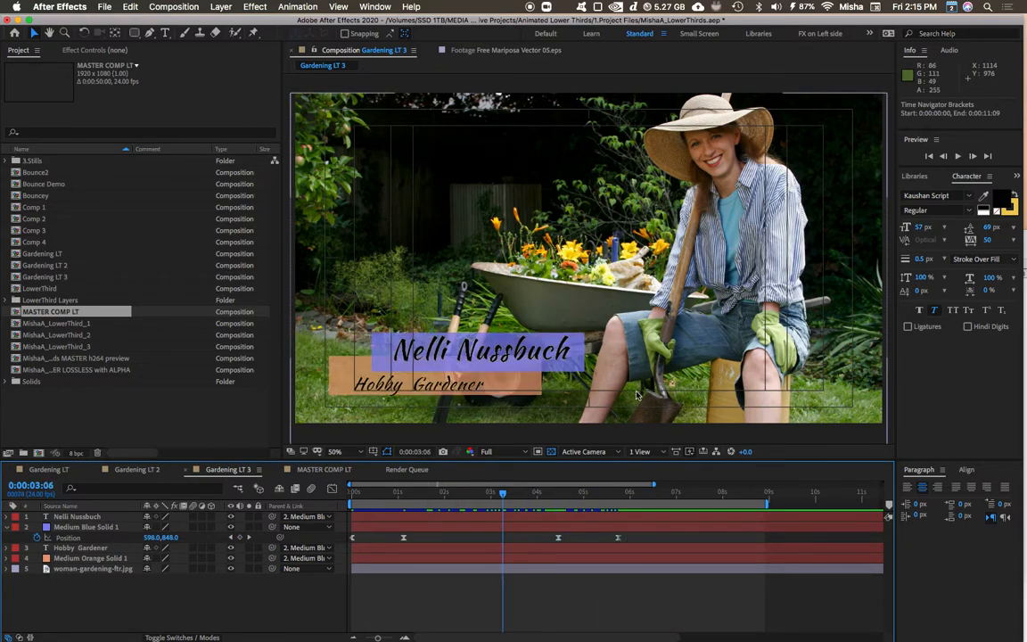
click(231, 568)
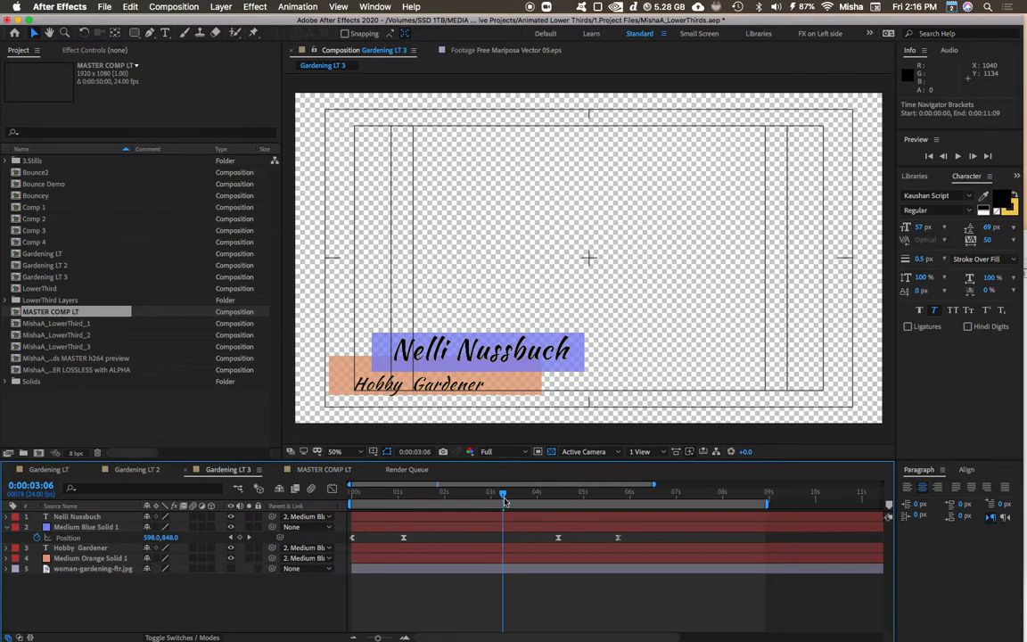
Compare the lower third with and without the transparency grid, ending with the grid switched off
click(553, 453)
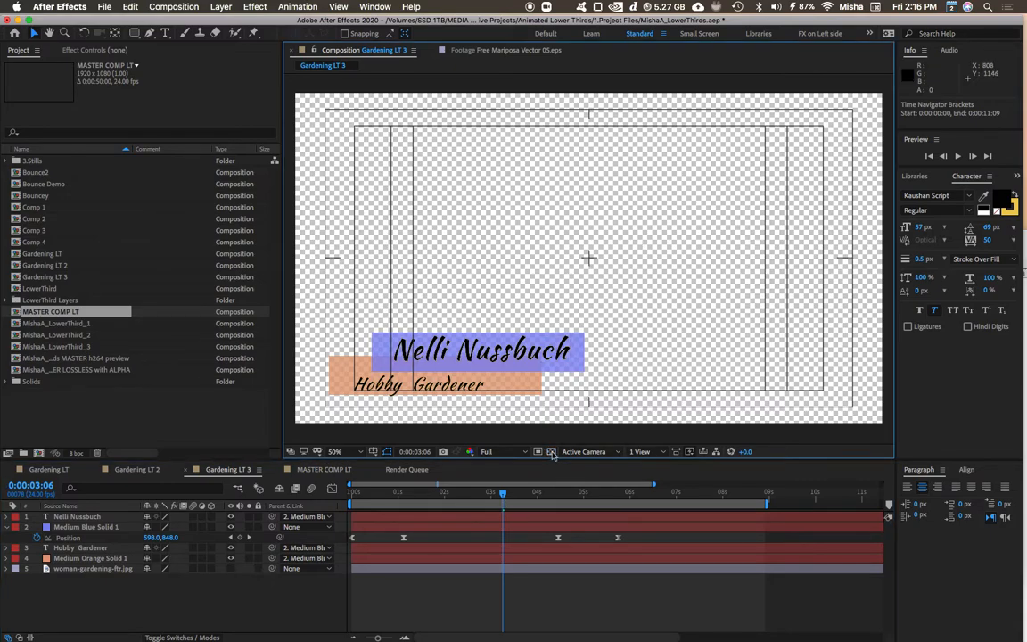
click(553, 453)
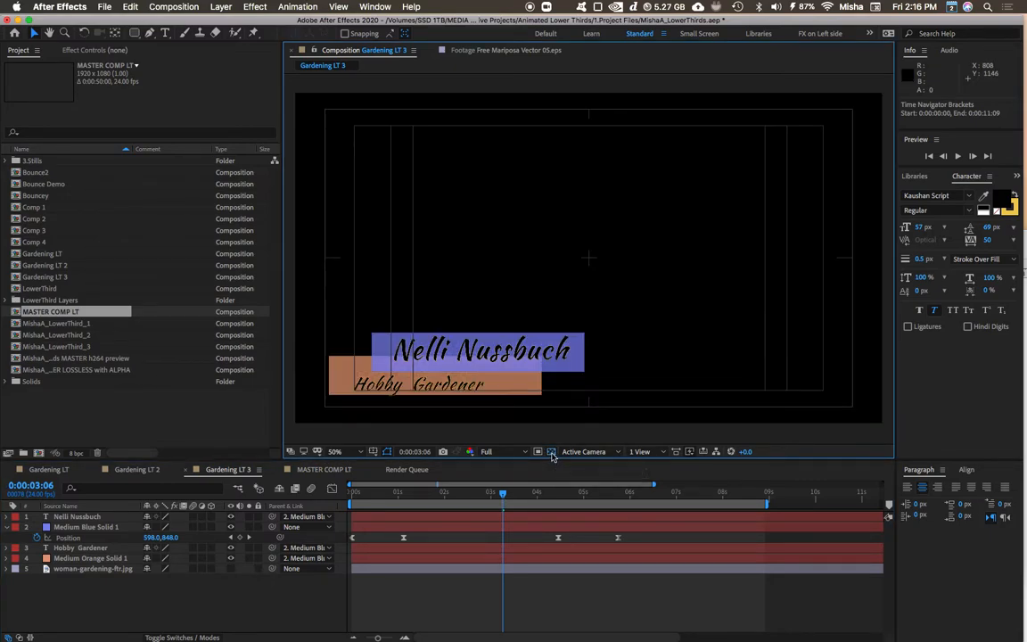
click(552, 453)
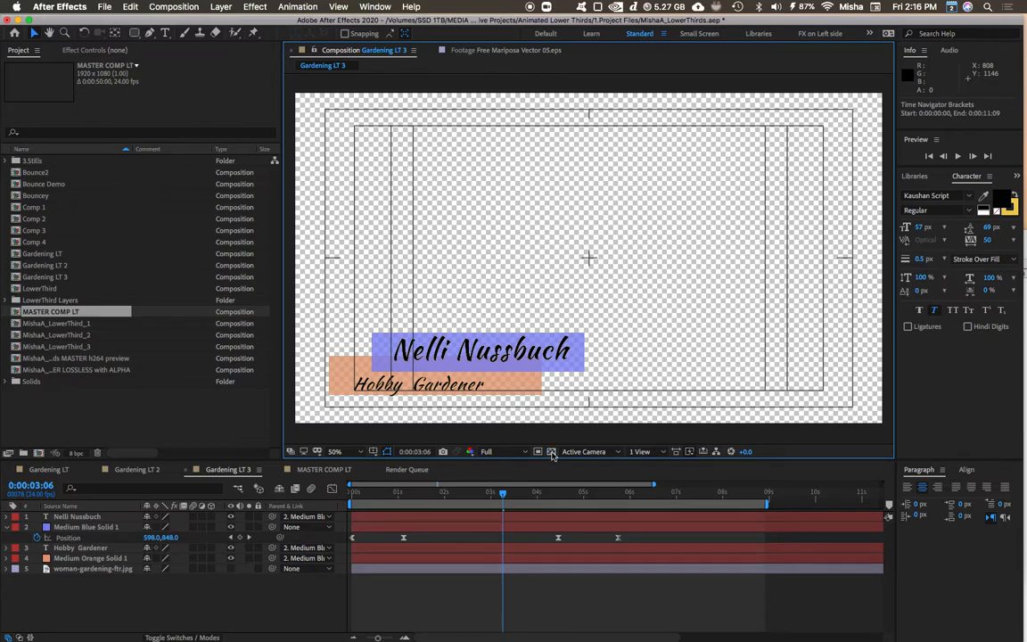
click(552, 453)
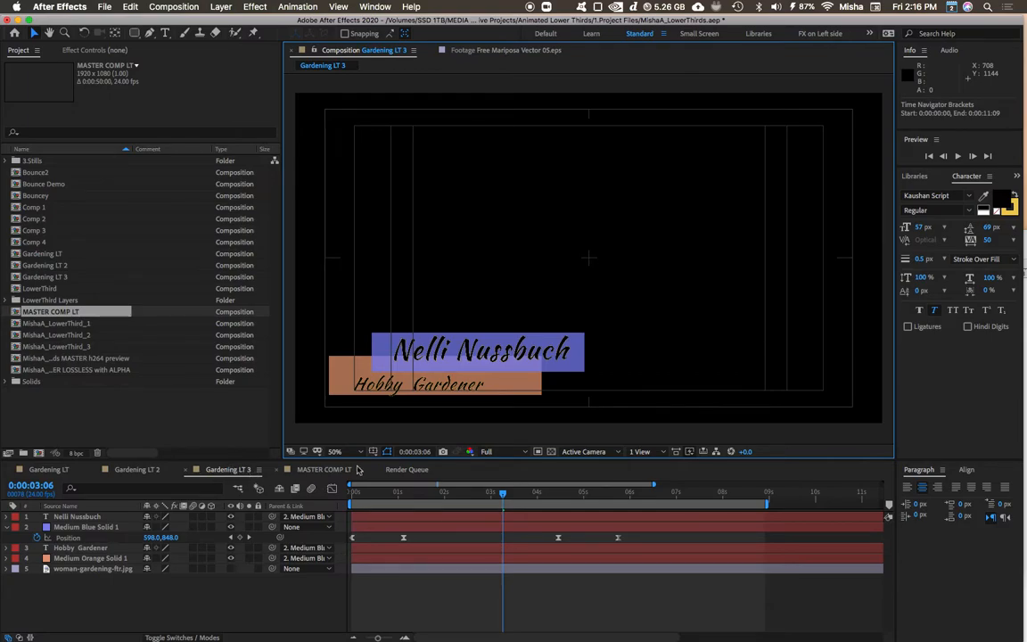
Add Gardening LT 3 to the MASTER COMP LT timeline and trim the layer's end to 0:00:08:14
click(311, 472)
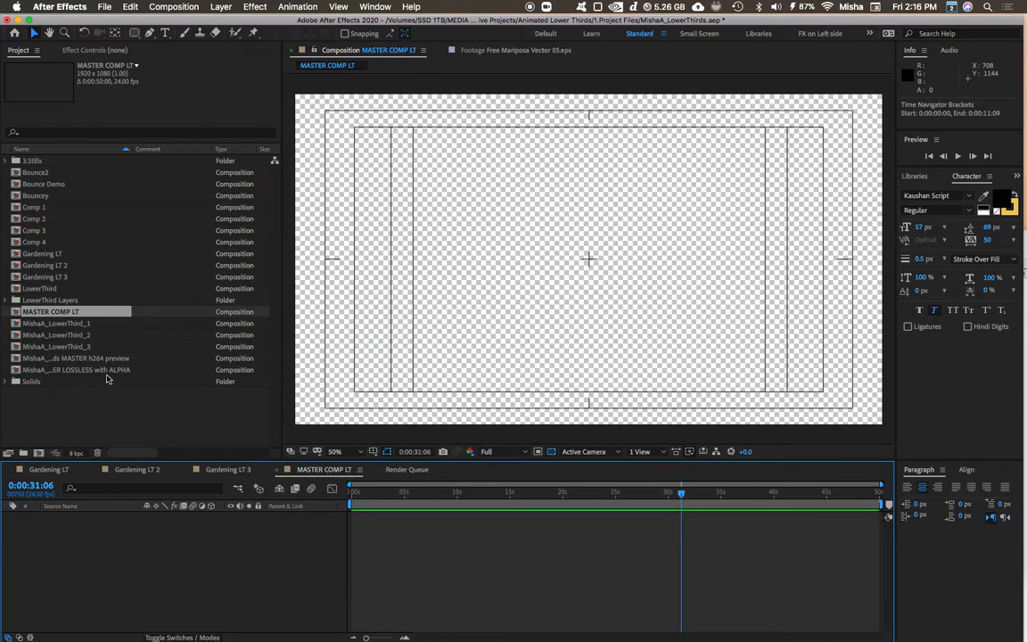
drag(47, 277, 83, 539)
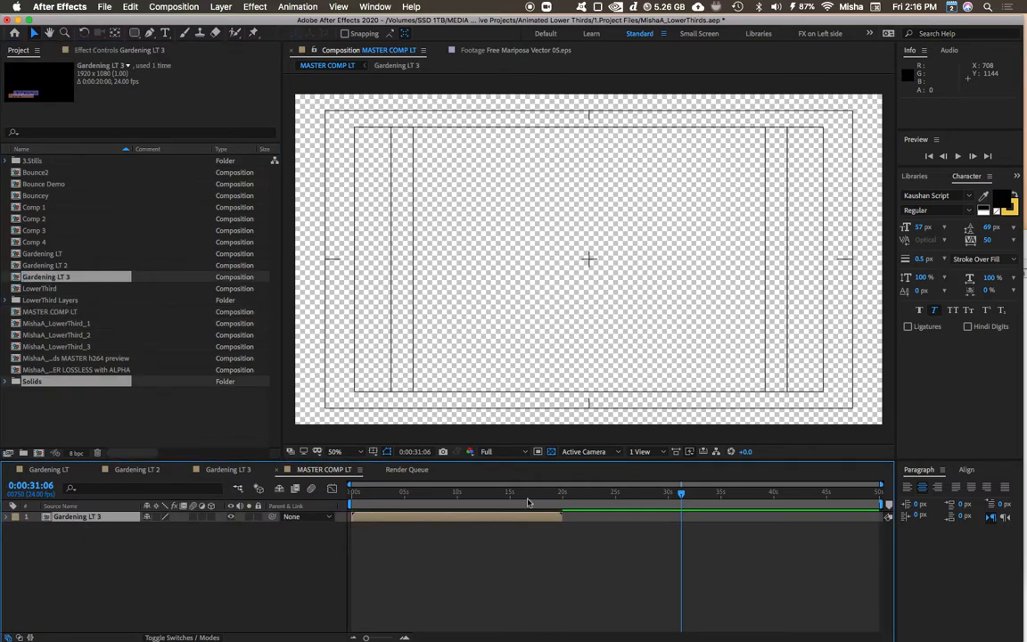
click(404, 493)
drag(411, 504, 437, 507)
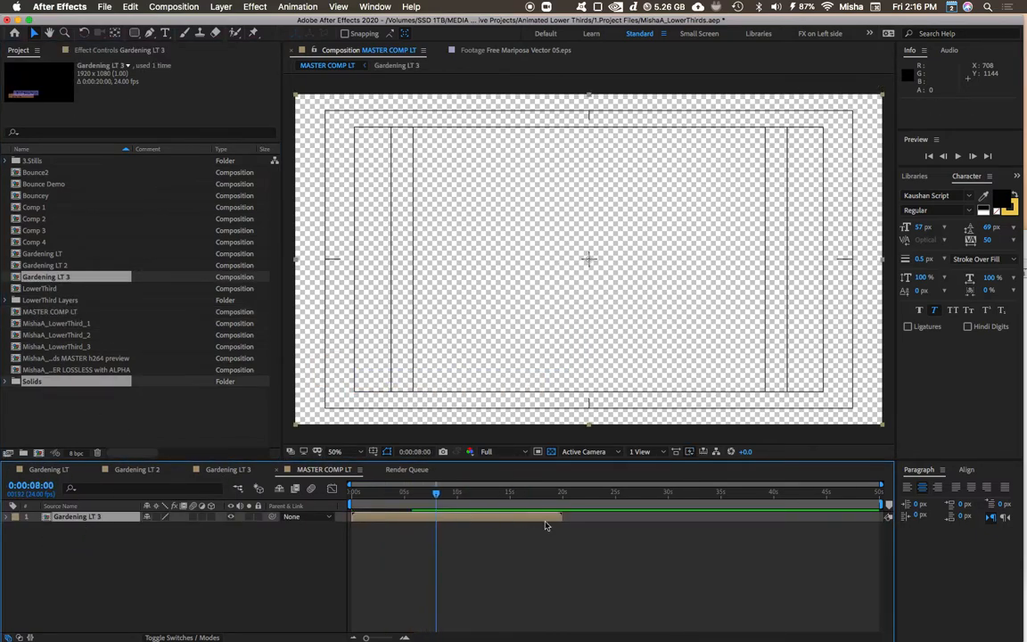
drag(561, 517, 440, 518)
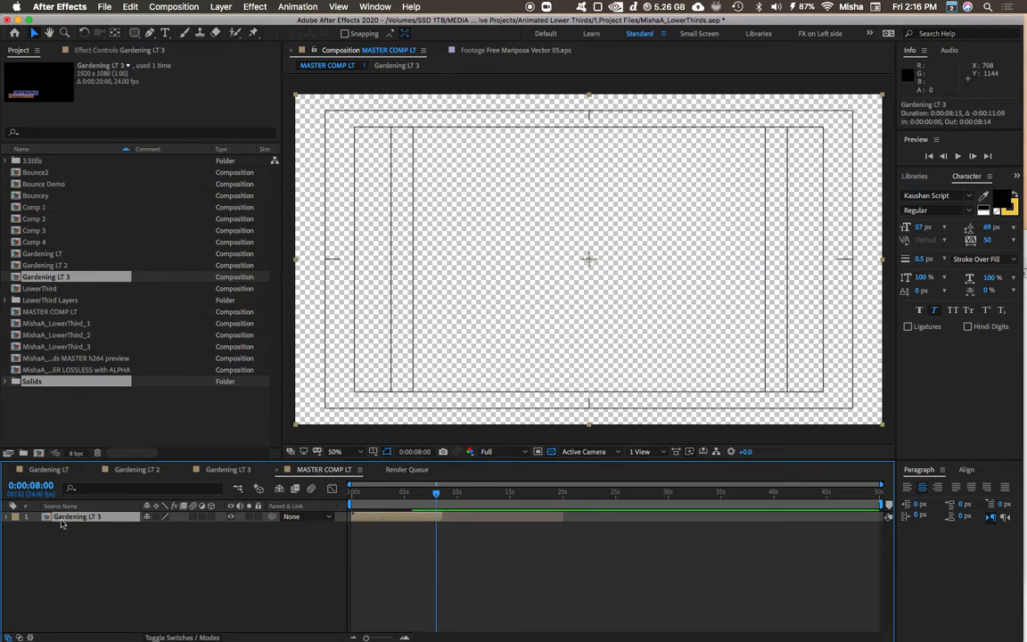
Duplicate the trimmed Gardening LT 3 layer twice and stagger the three copies one after another, the second starting at about 0:00:08:20
key(super+d)
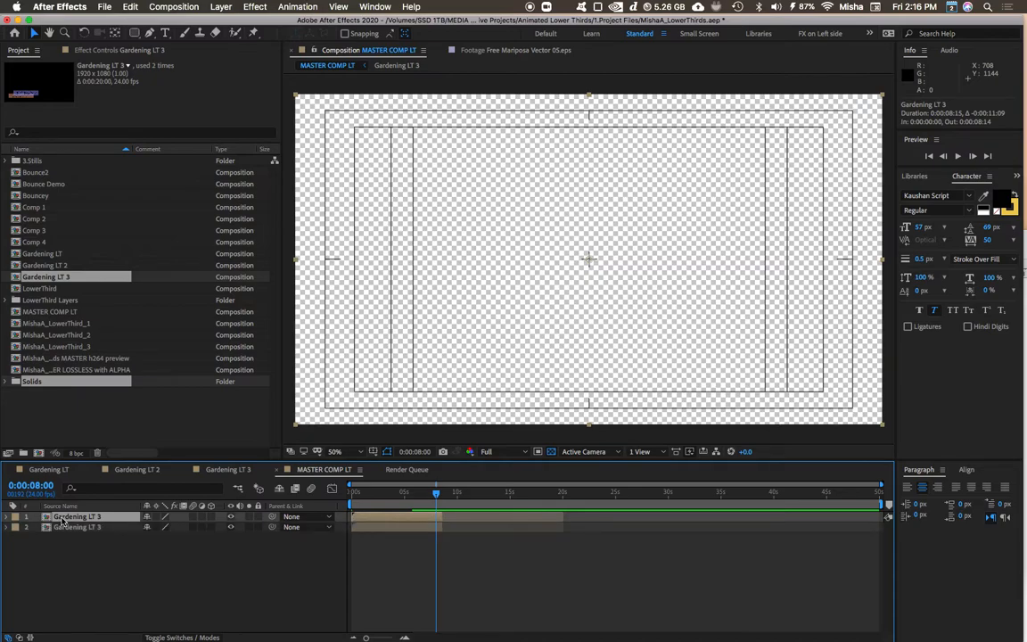
key(super+d)
click(83, 528)
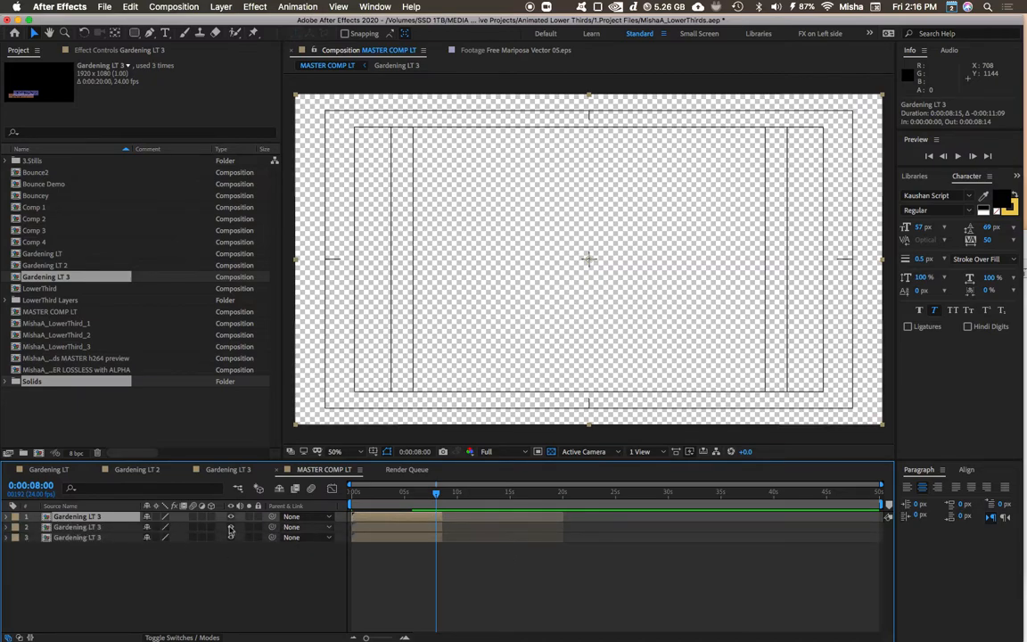
drag(402, 533, 502, 535)
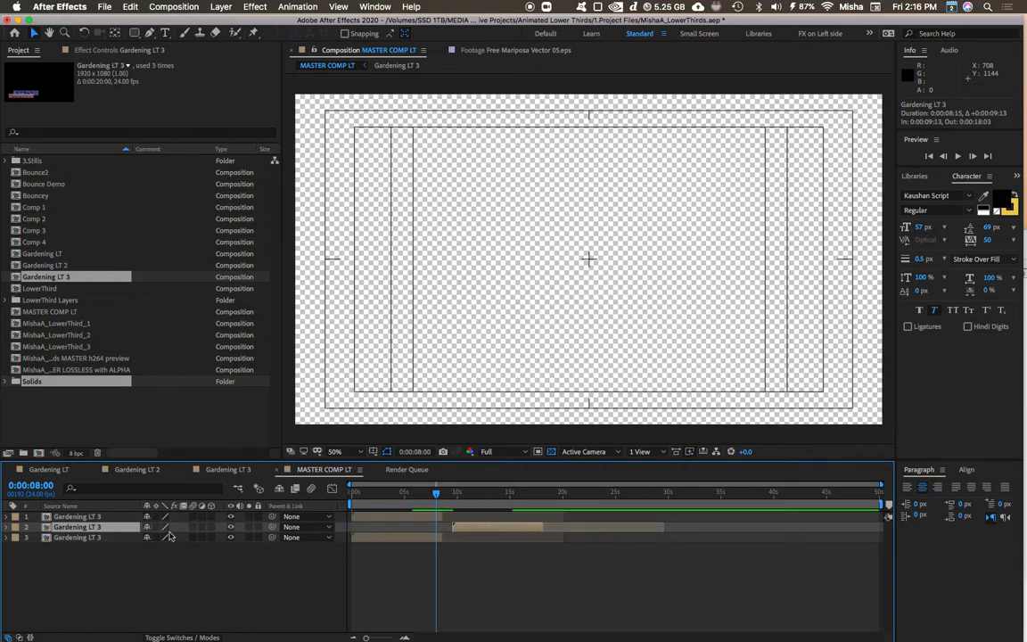
click(382, 538)
drag(382, 548, 581, 554)
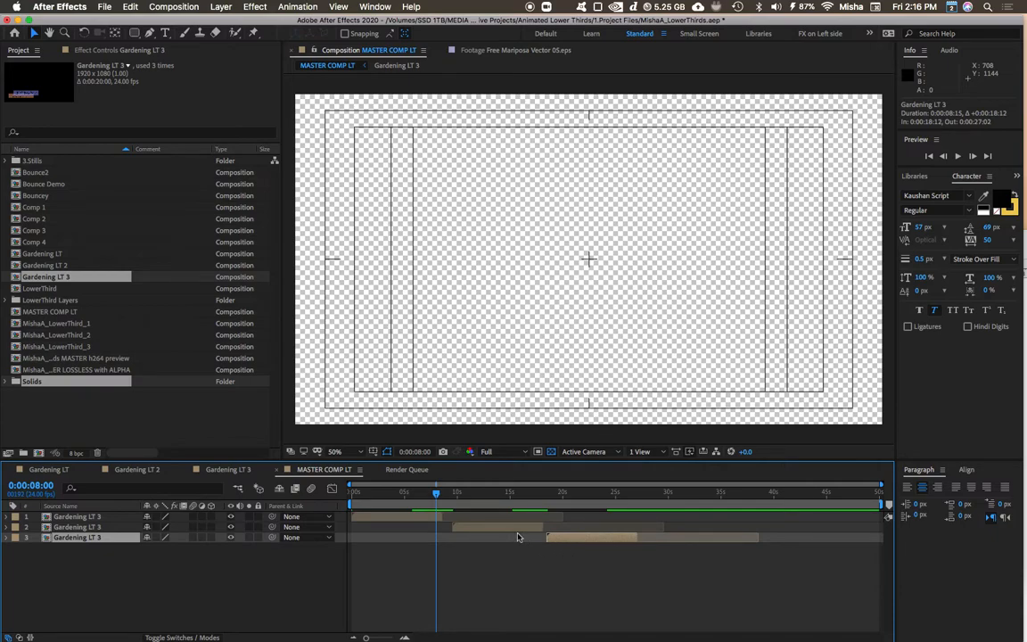
shift+click(515, 529)
drag(515, 528, 509, 529)
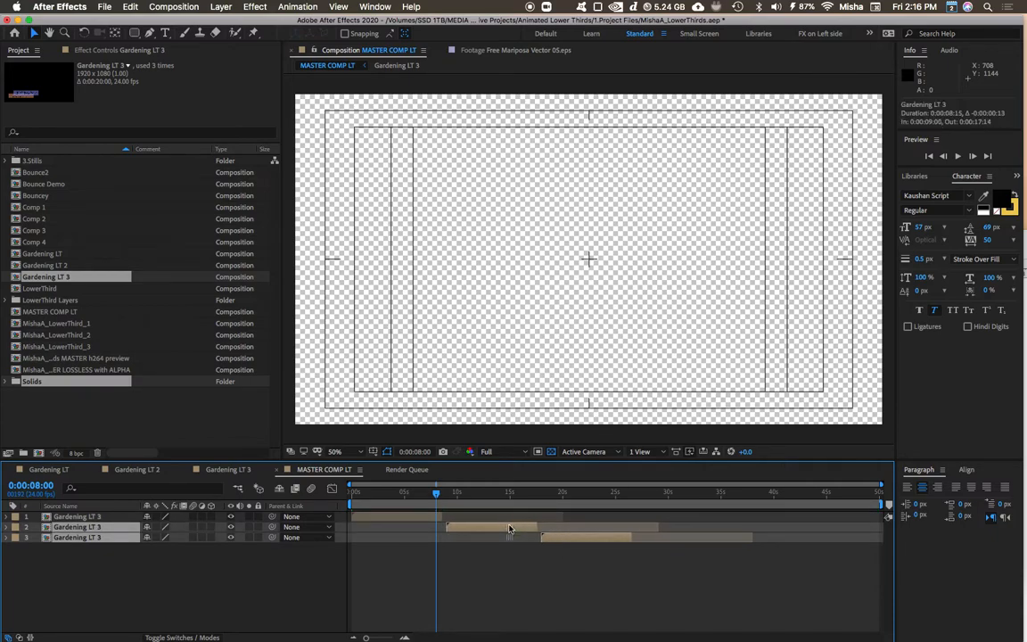
End the MASTER COMP LT work area at 0:00:27:11, just past the last layer, and scrub through the lower thirds
drag(663, 492, 641, 494)
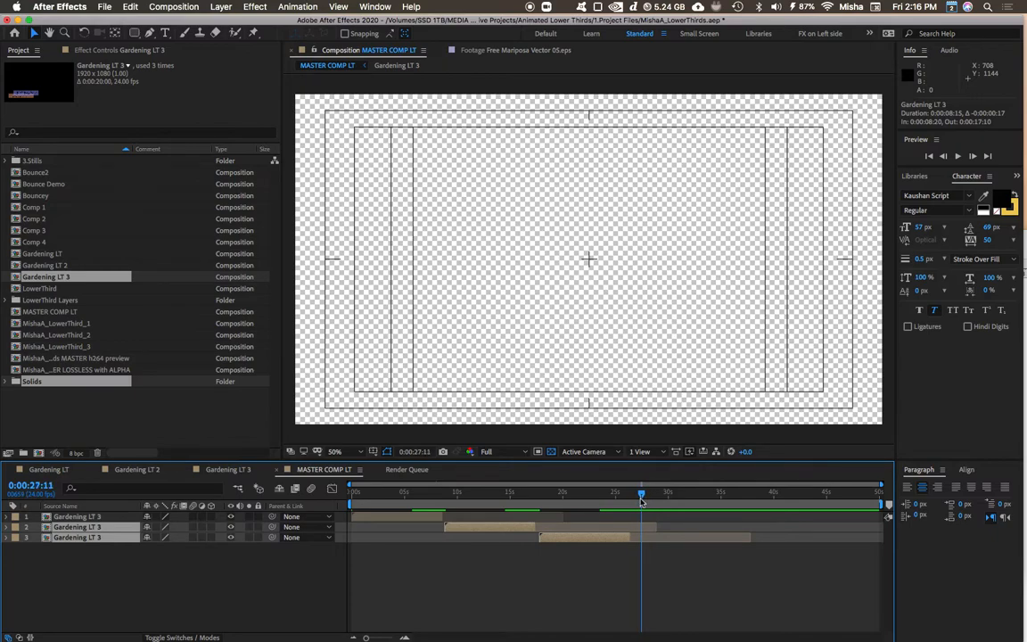
key(n)
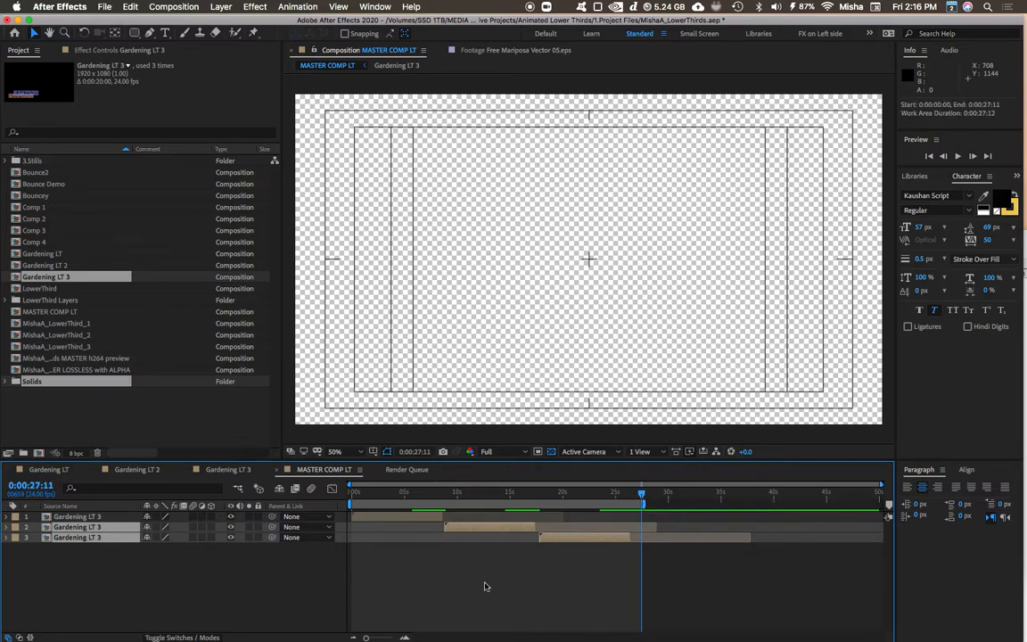
click(532, 595)
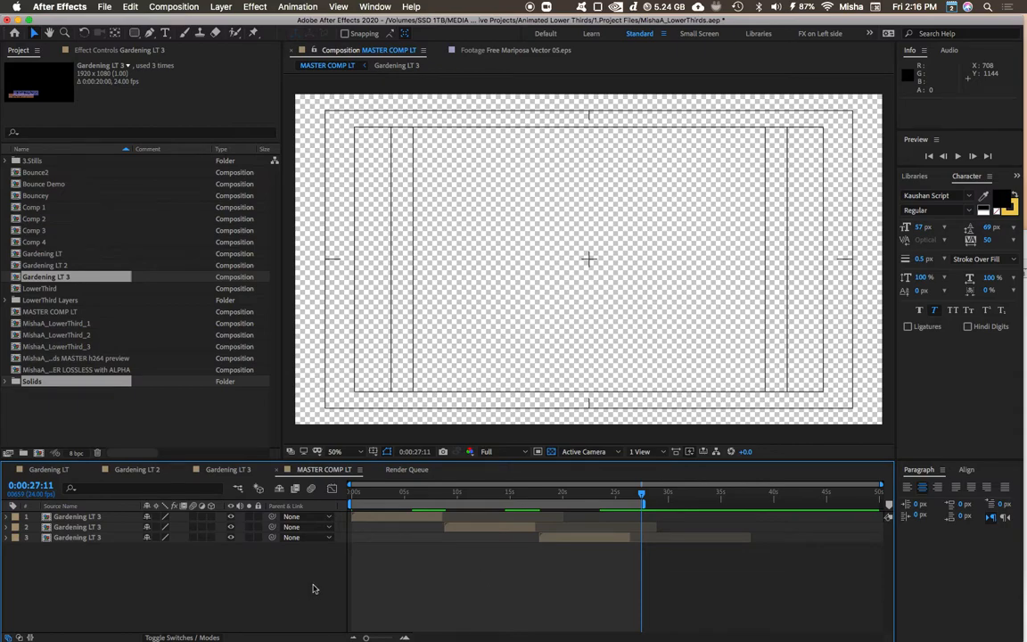
drag(400, 495, 563, 510)
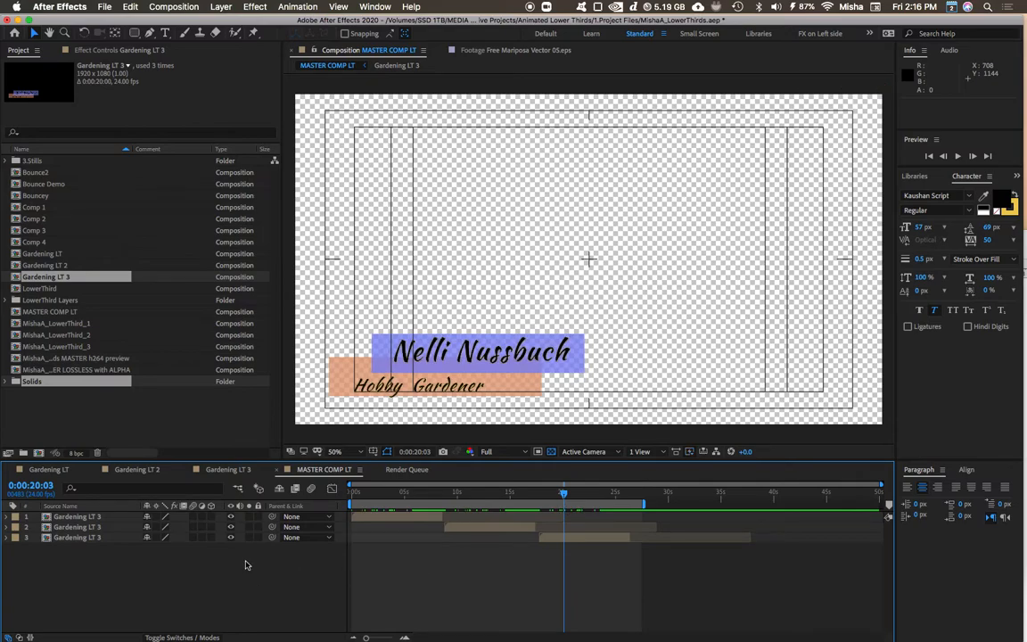
Add MASTER COMP LT to the Render Queue and set its output module to Lossless with Alpha
click(101, 6)
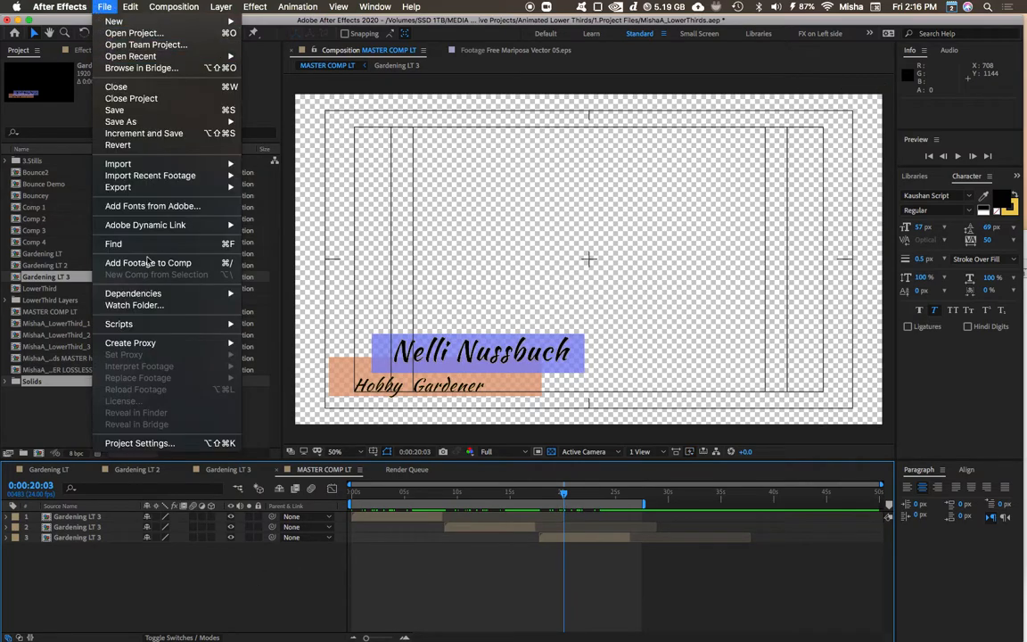
mouse_move(174, 189)
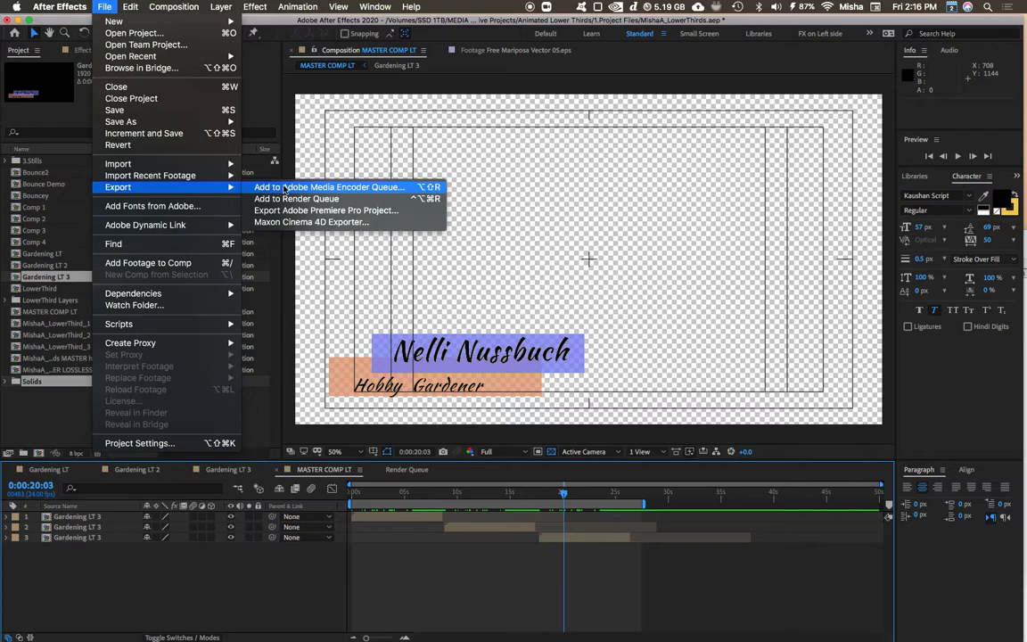
click(354, 201)
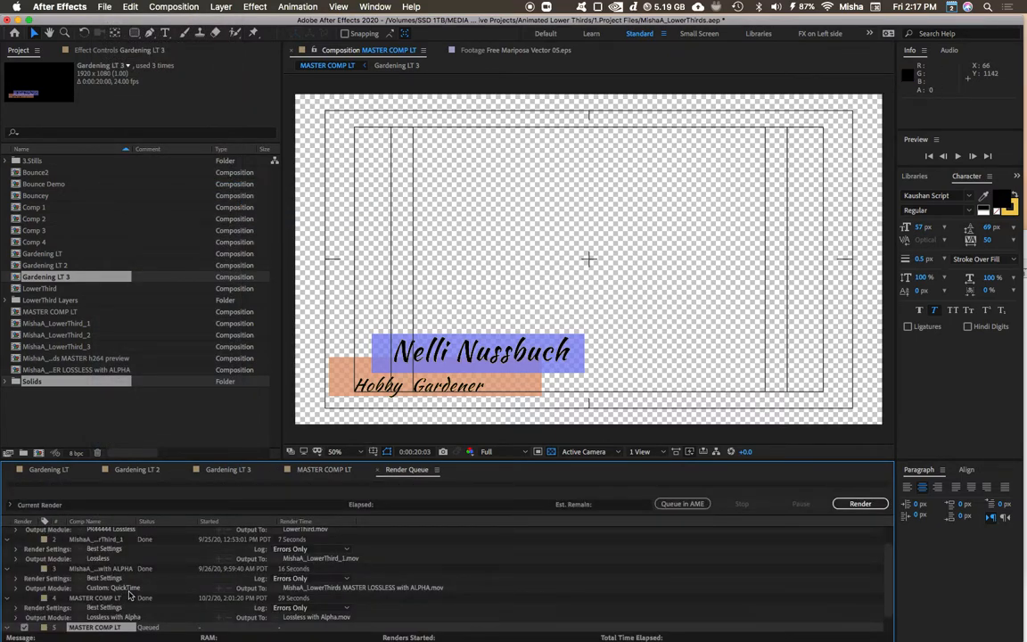
scroll(125, 606, down, 2)
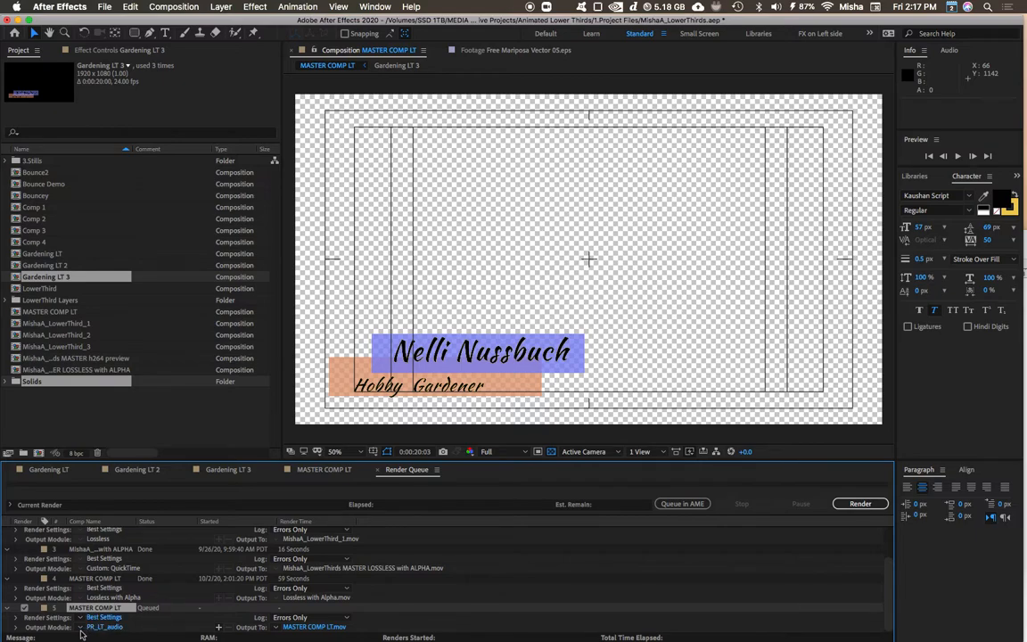
click(82, 628)
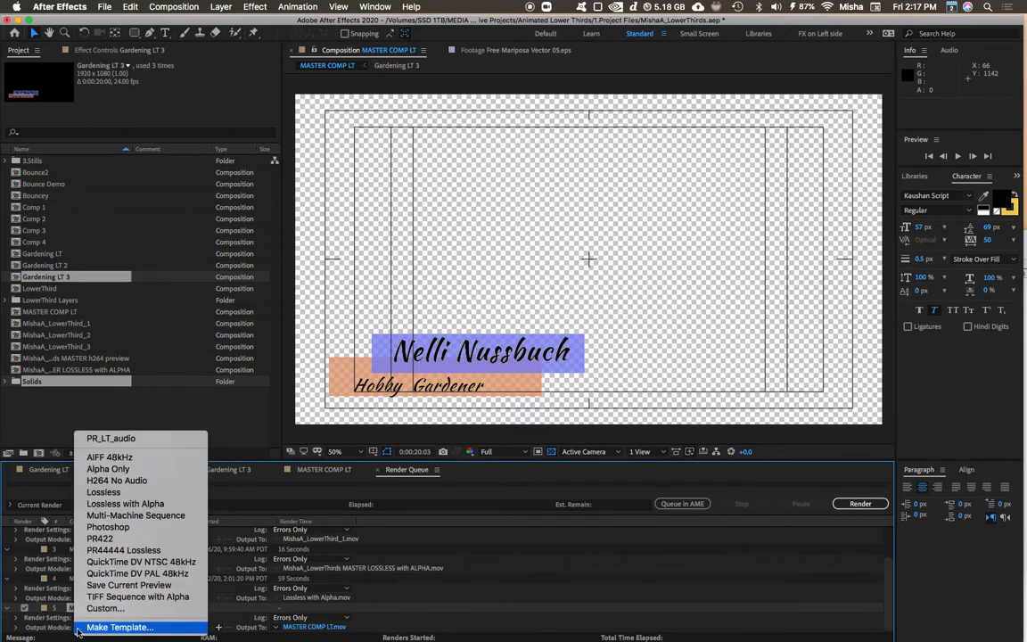
click(130, 504)
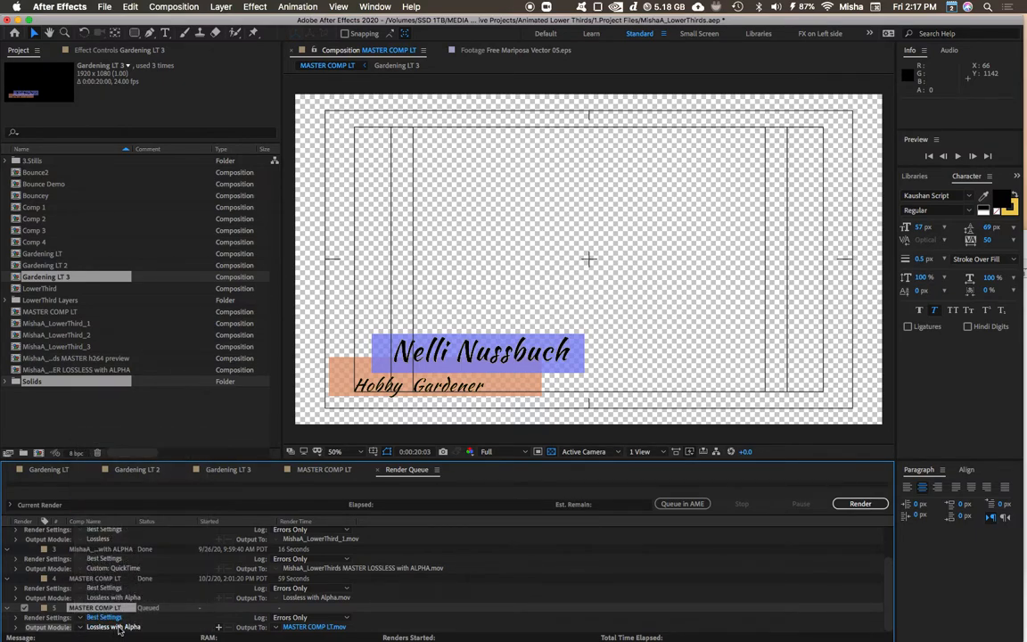
Open the output module's settings, try the RGB channels option, and set the channels back to RGB + Alpha
click(114, 626)
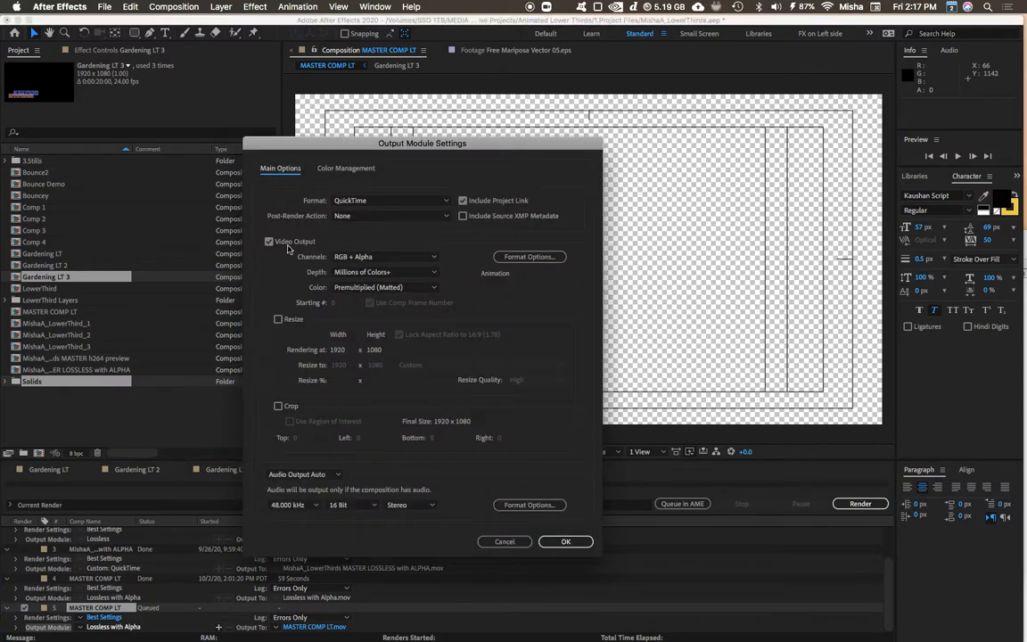
click(348, 259)
click(341, 237)
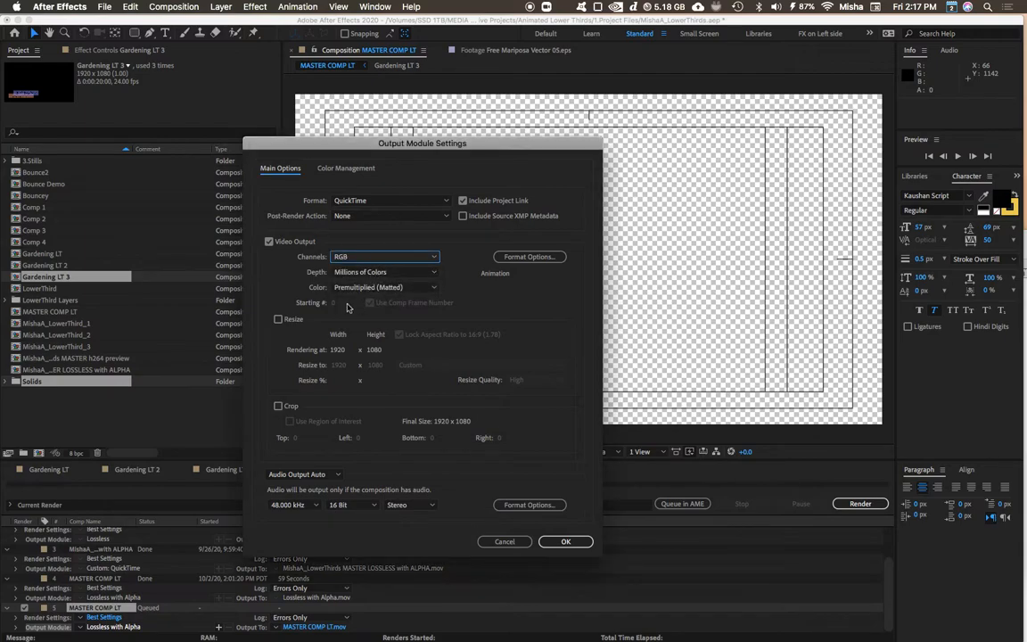
click(354, 259)
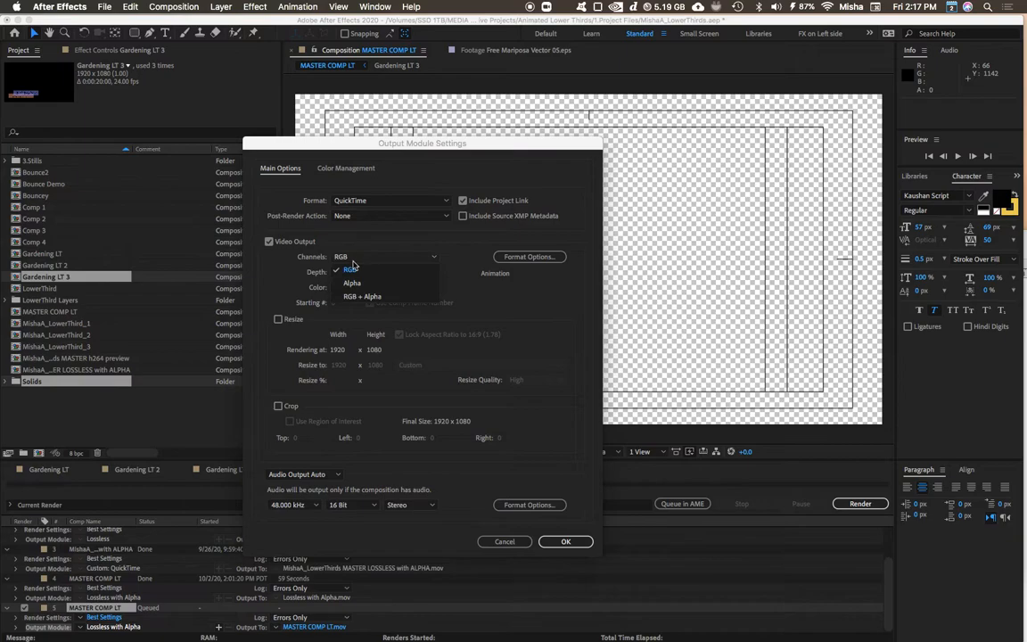
click(405, 297)
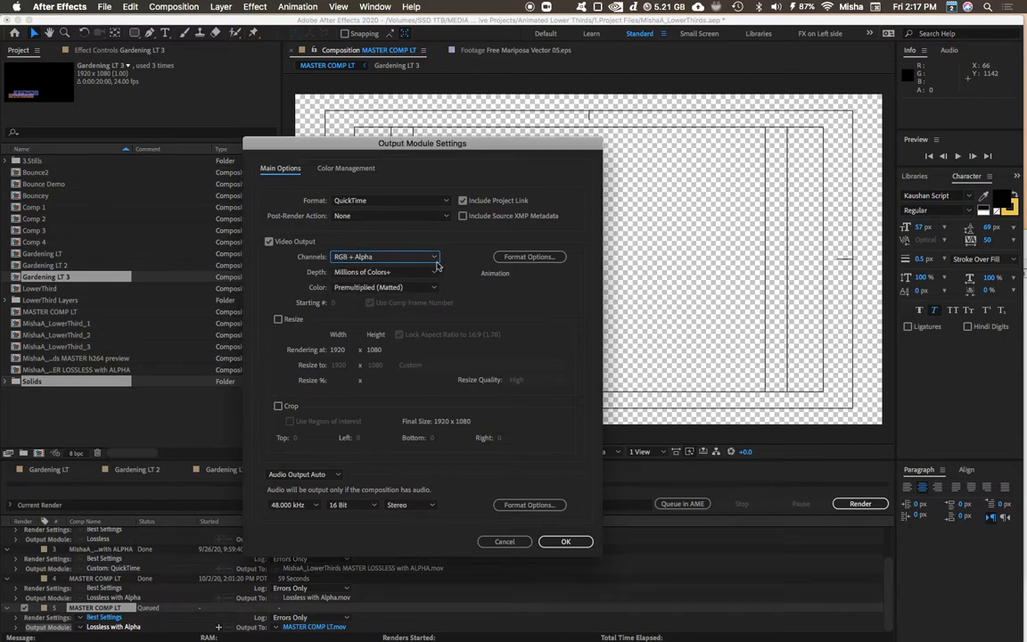
Review the QuickTime video codec choices in the format options, keep Animation, and confirm the output module settings
click(530, 259)
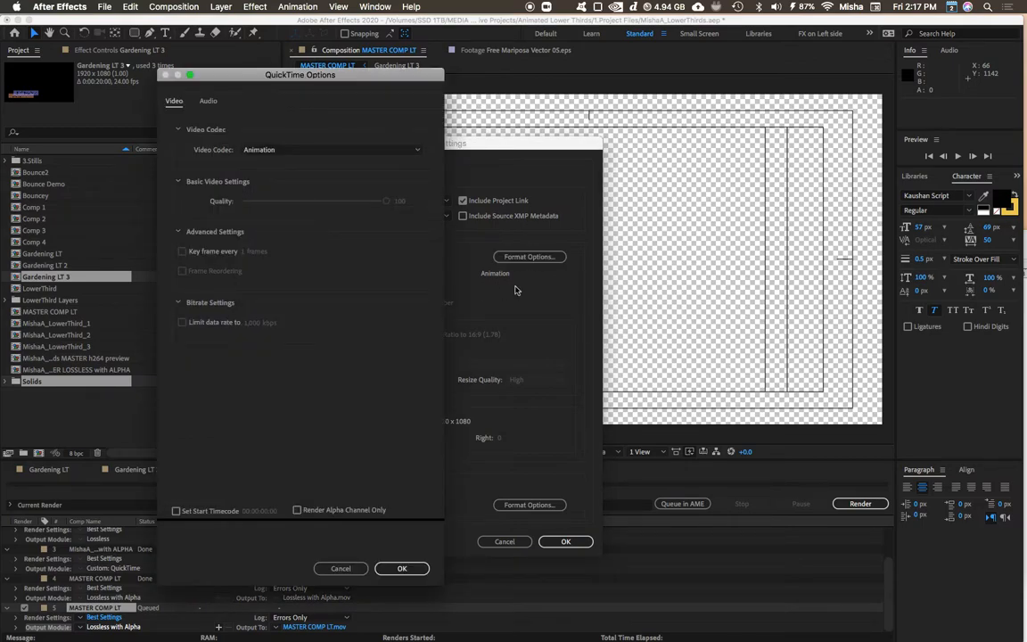
click(328, 151)
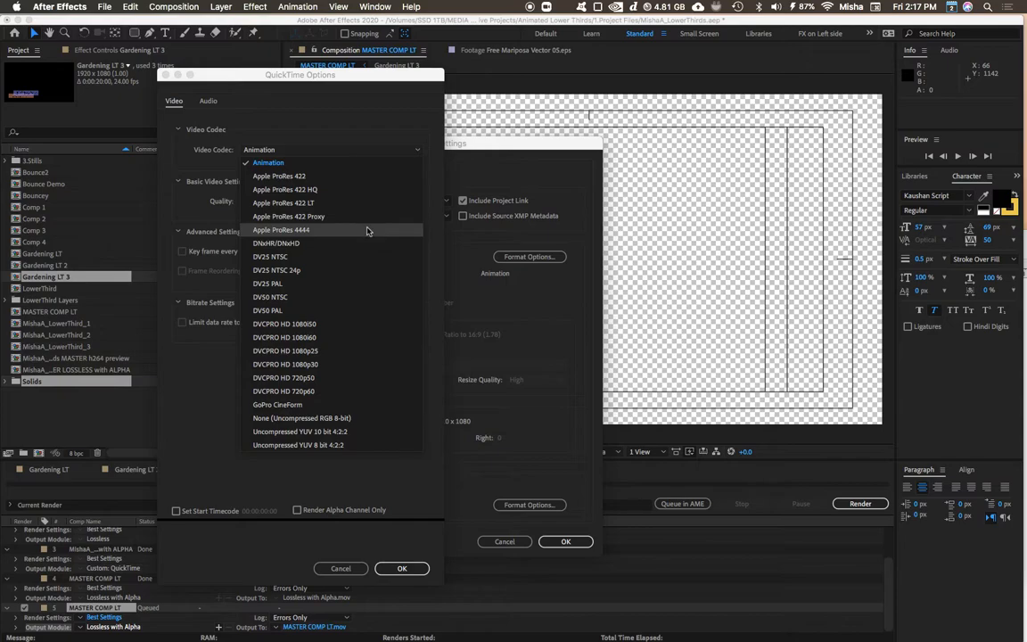
click(195, 390)
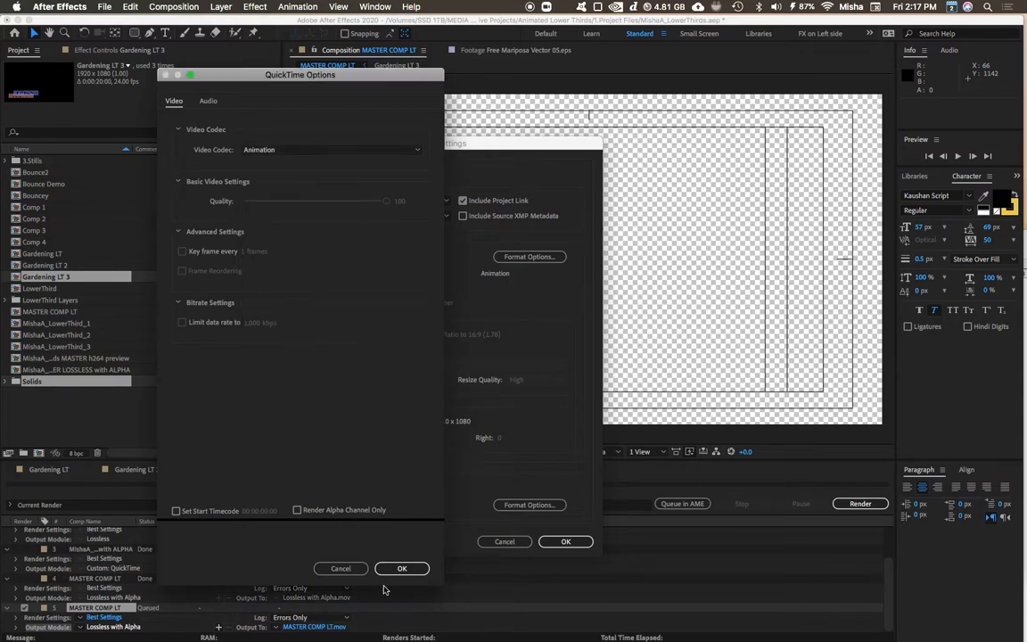
click(342, 569)
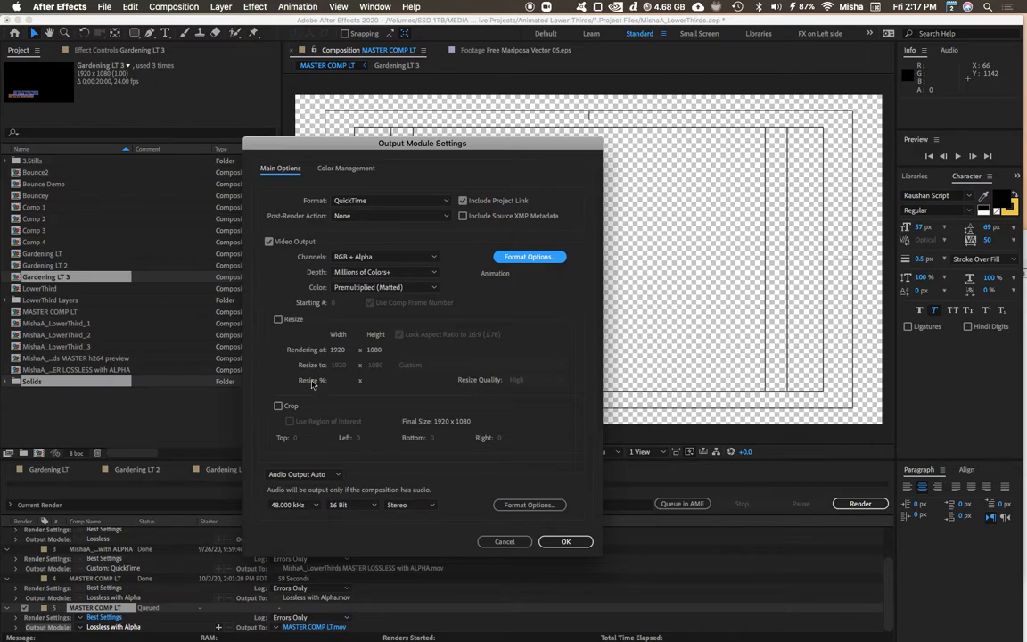
click(567, 542)
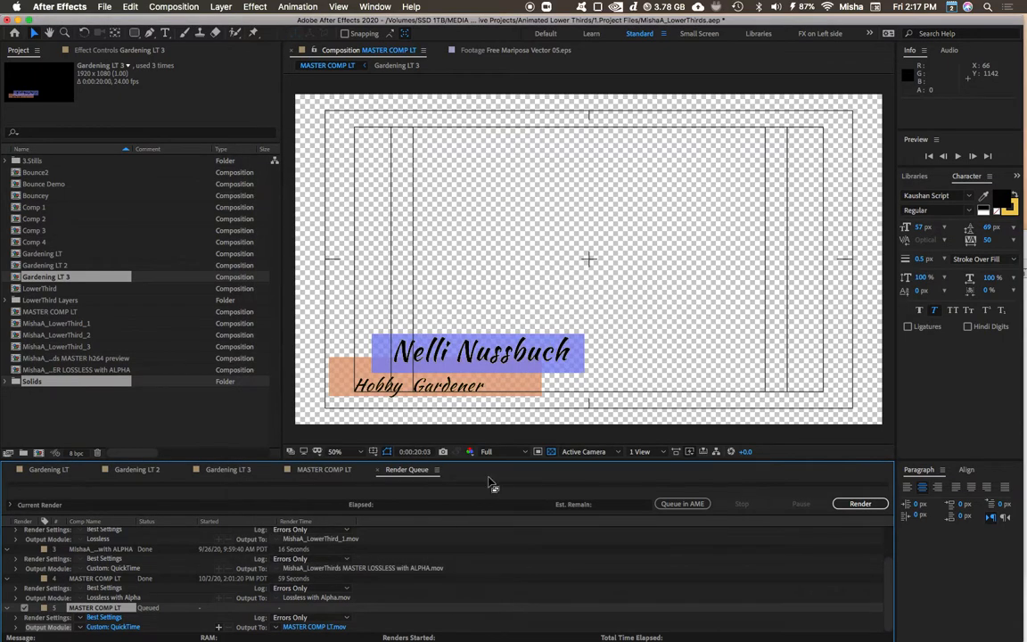
Open the MASTER COMP LT output destination and look through the Animated Lower Thirds subfolders, including 1.Project Files and 3.Stills in 2.Assets
click(334, 627)
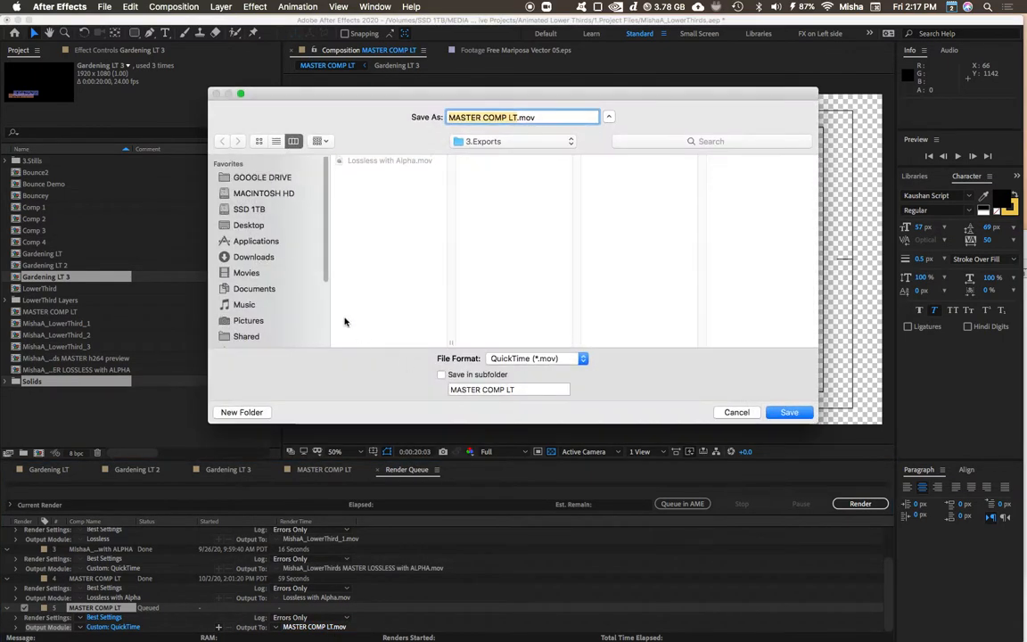
click(472, 141)
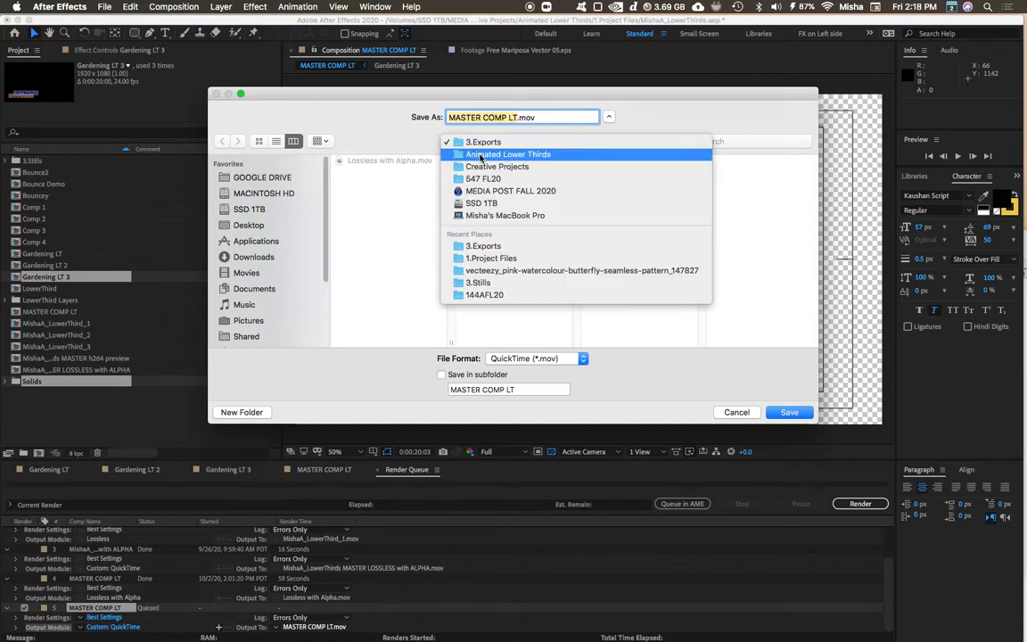
click(437, 153)
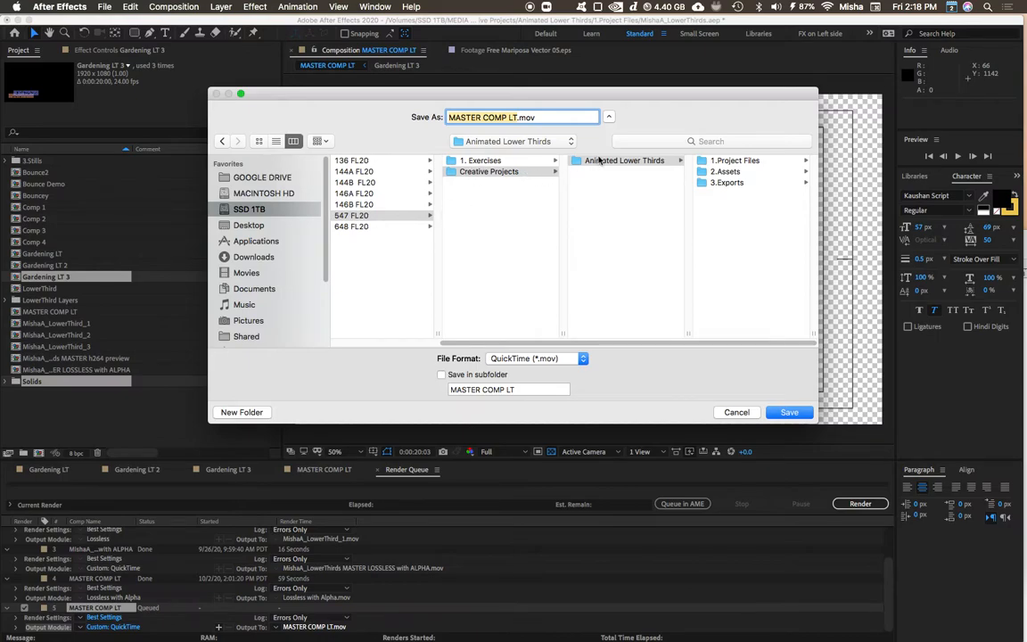
click(654, 161)
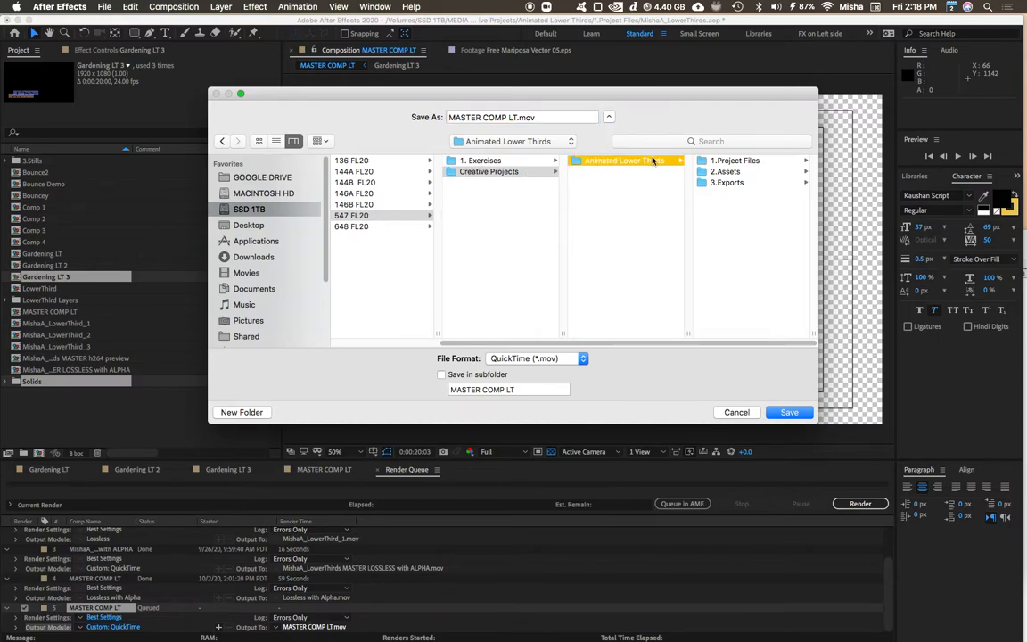
click(771, 161)
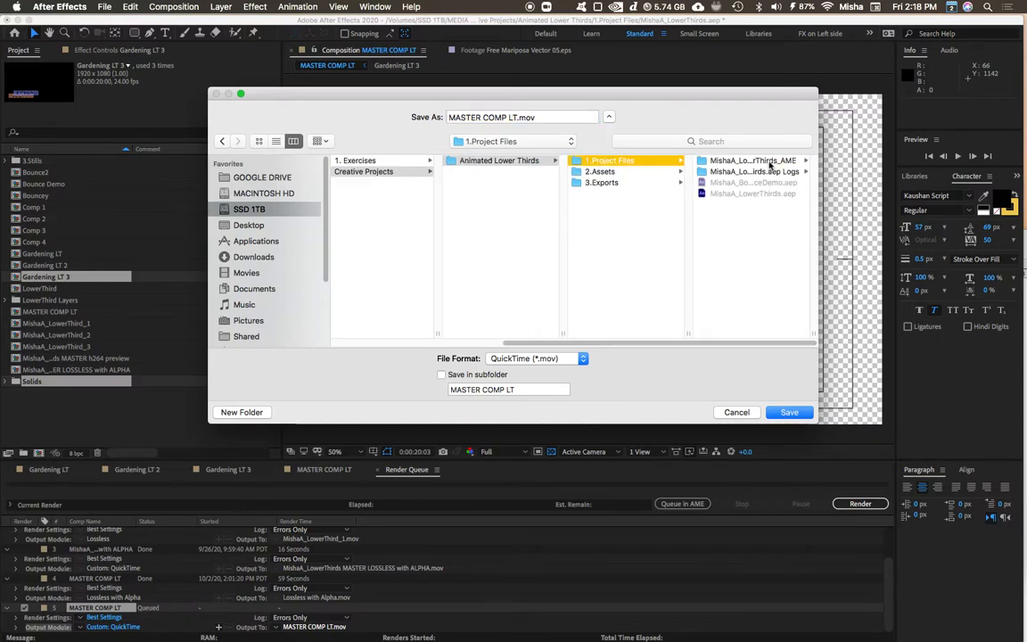
click(628, 172)
click(735, 184)
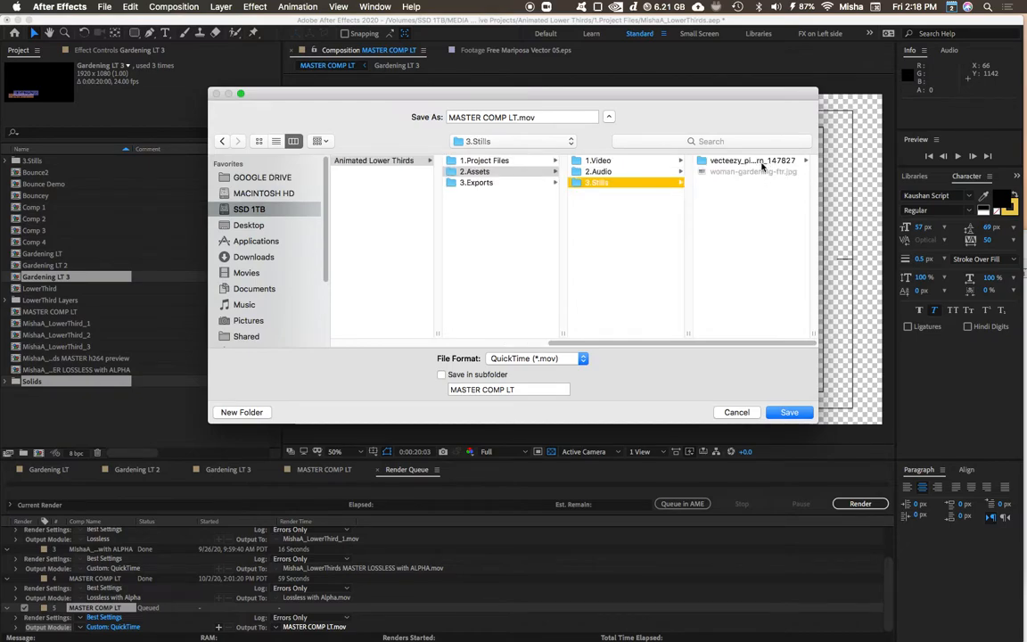
click(753, 171)
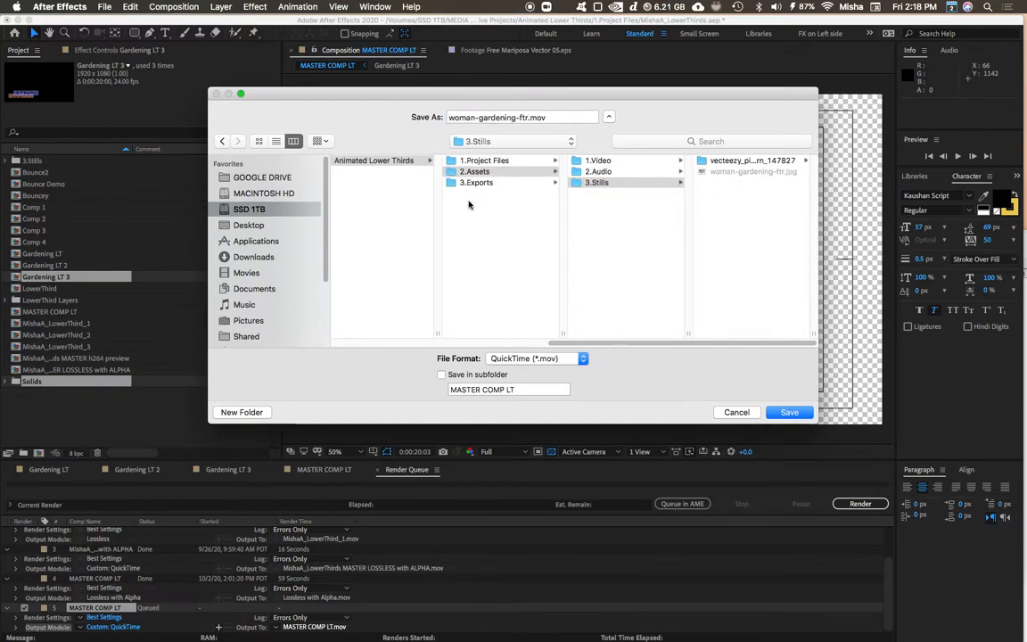
scroll(538, 308, left, 5)
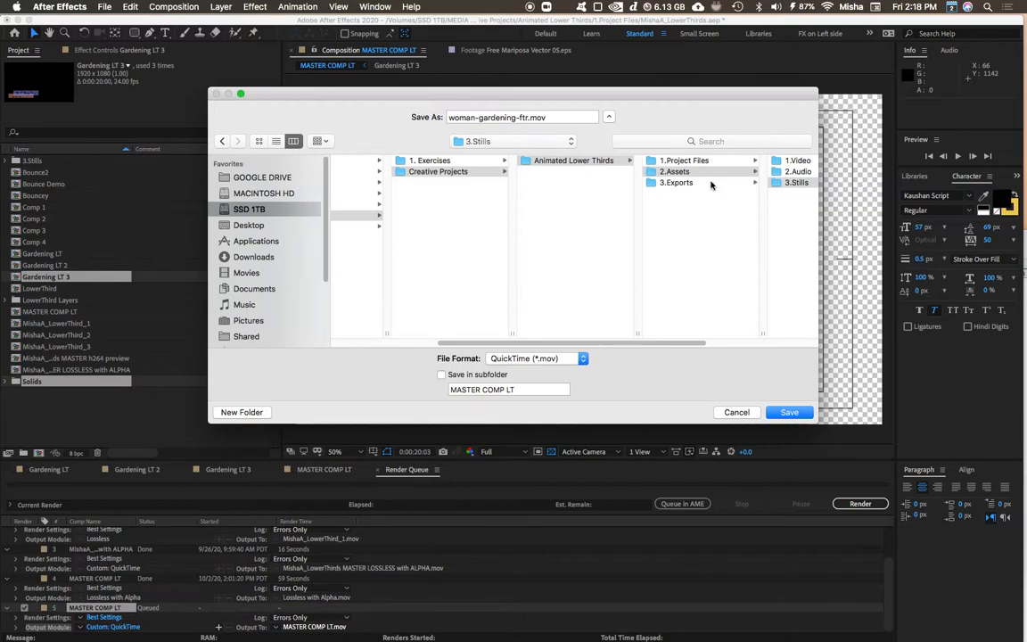
Save the output in 3.Exports, named with the author's name prefix plus "_LowerThirds_Lossless with Alpha.mov", and start the render
click(711, 184)
click(739, 160)
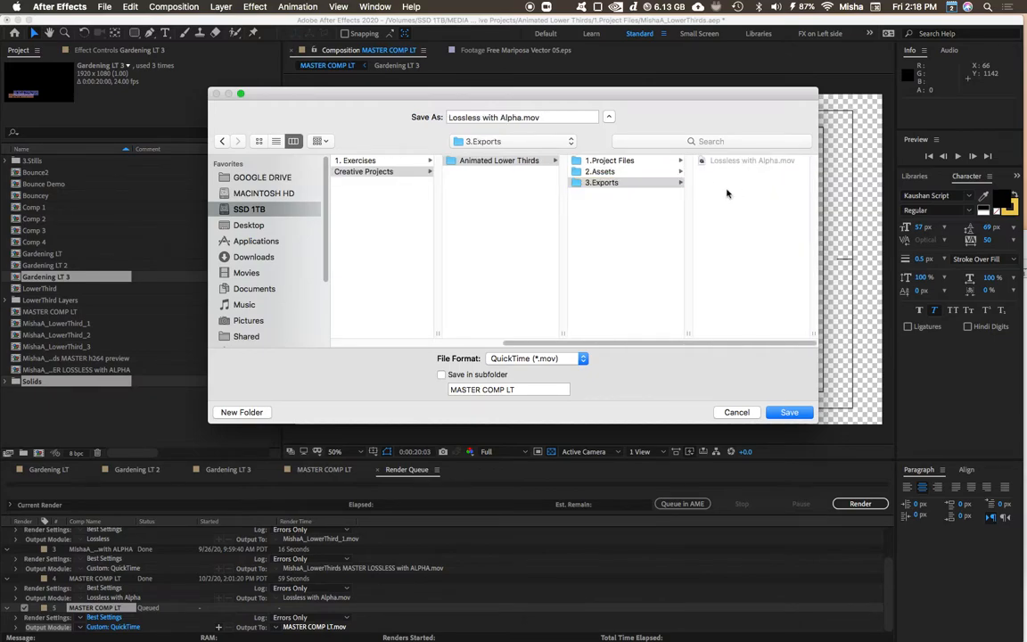
click(521, 119)
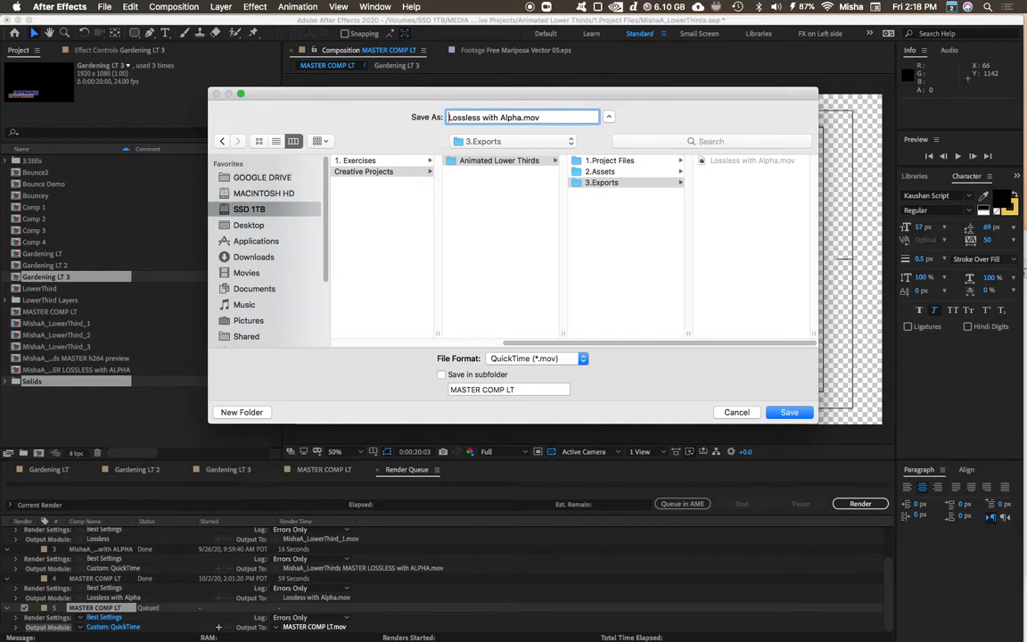
text(MishaA_)
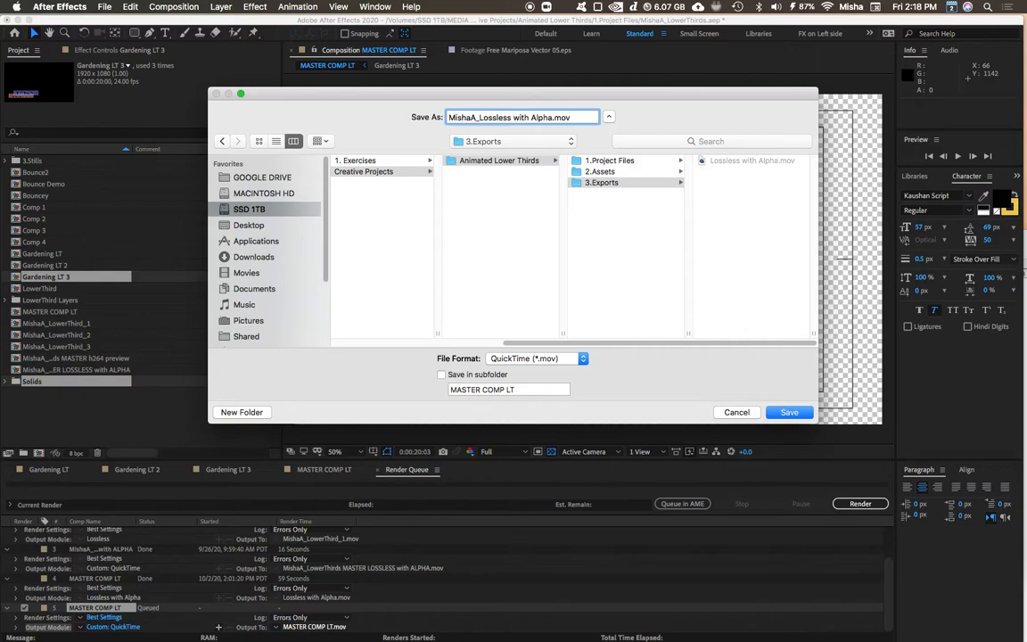
text(Lower)
text(Thirds_)
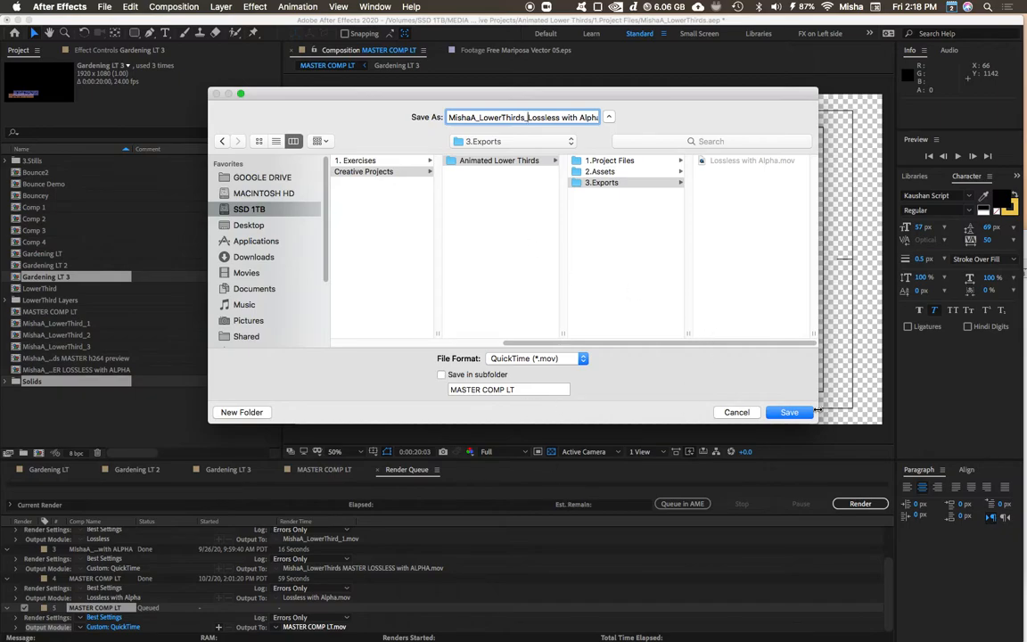
click(789, 412)
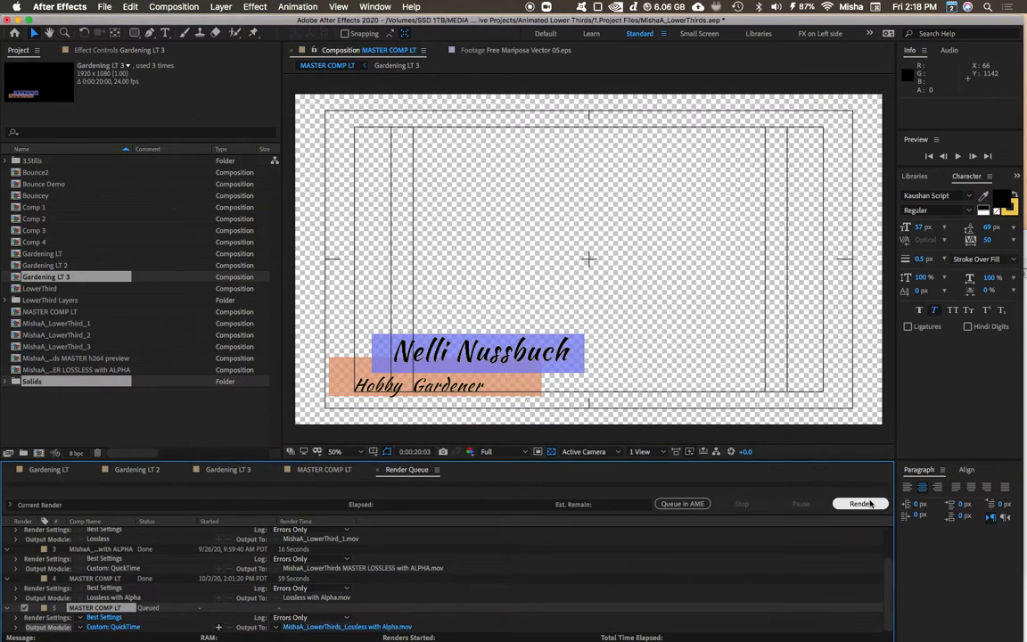
click(873, 507)
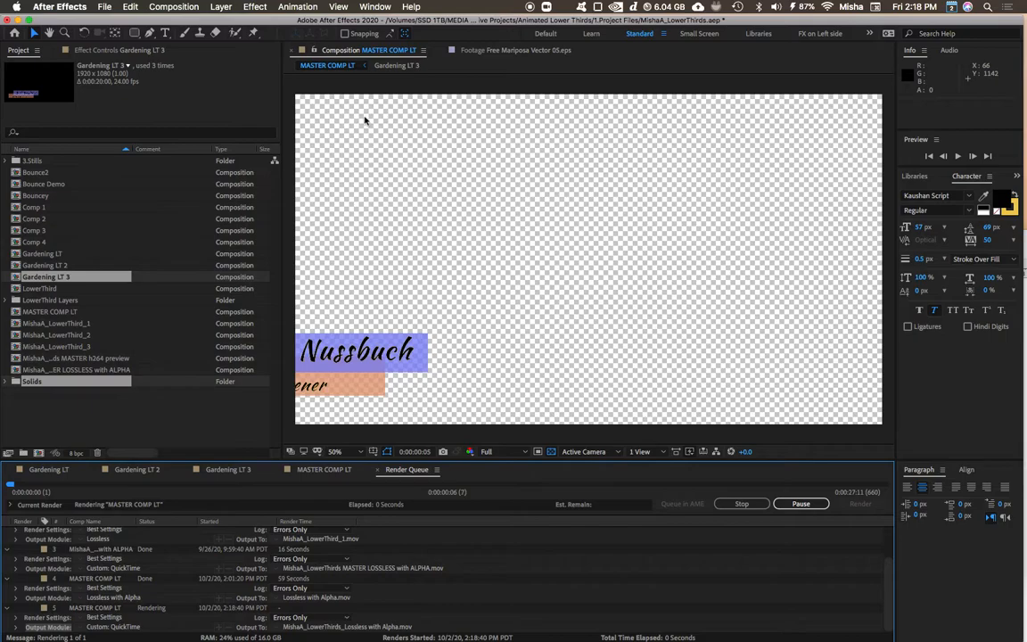